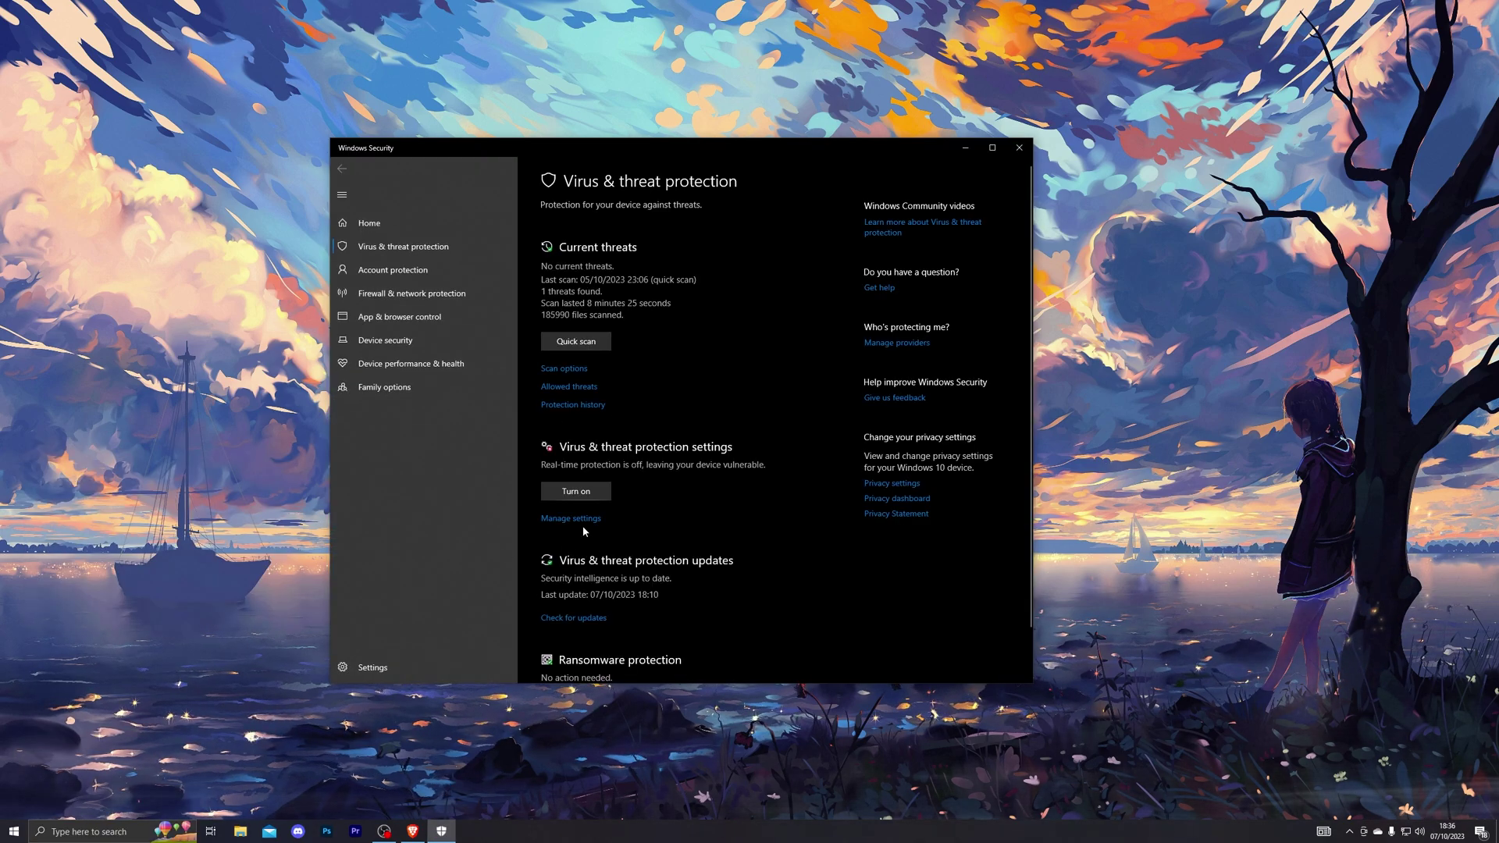
# - Check the Virus & threat protection settings, then minimize Windows Security to show the desktop
pyautogui.click(581, 520)
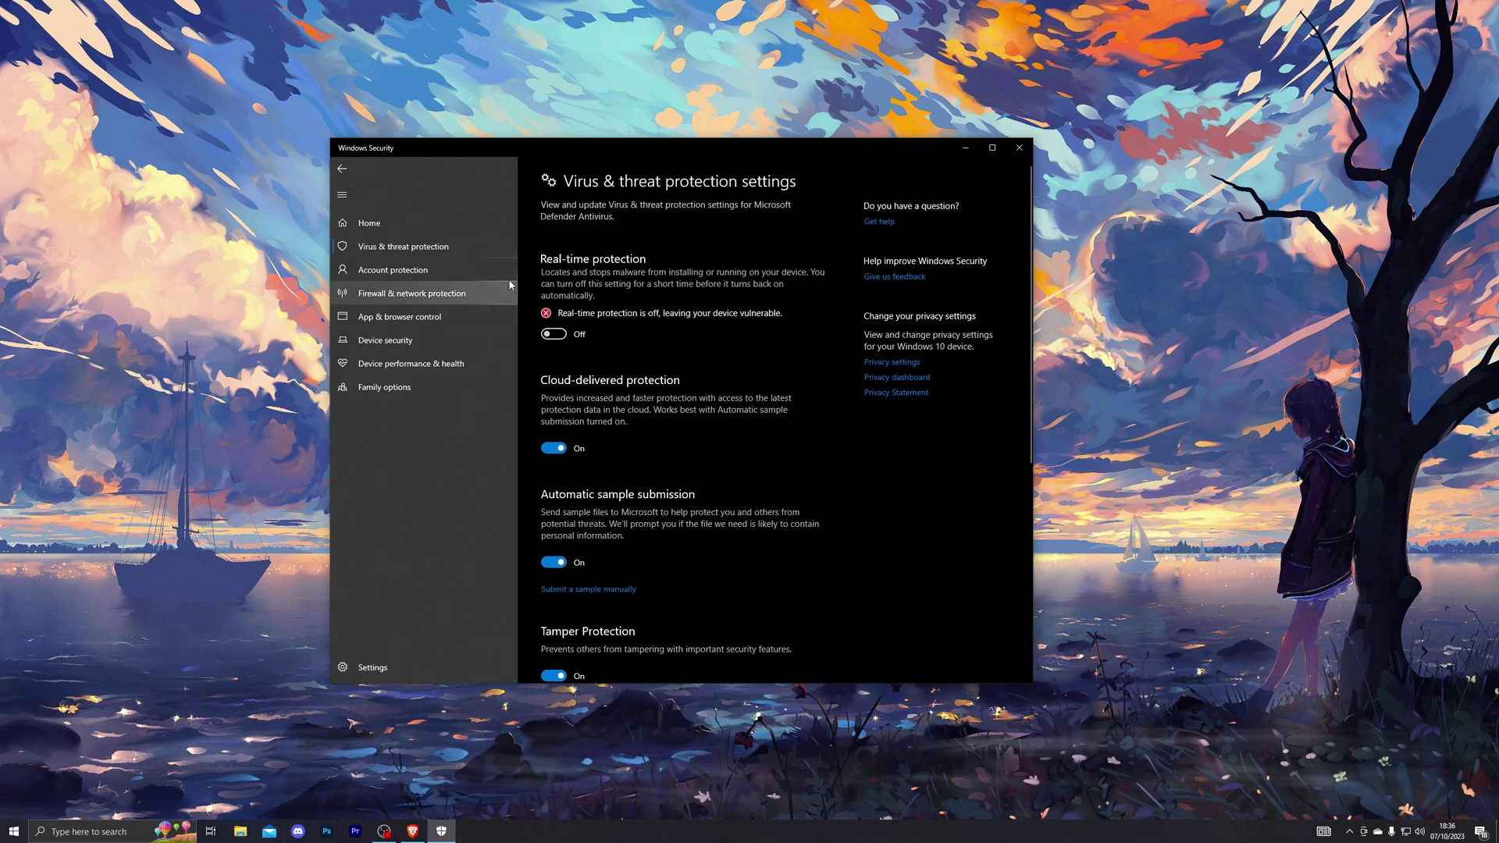
pyautogui.click(971, 149)
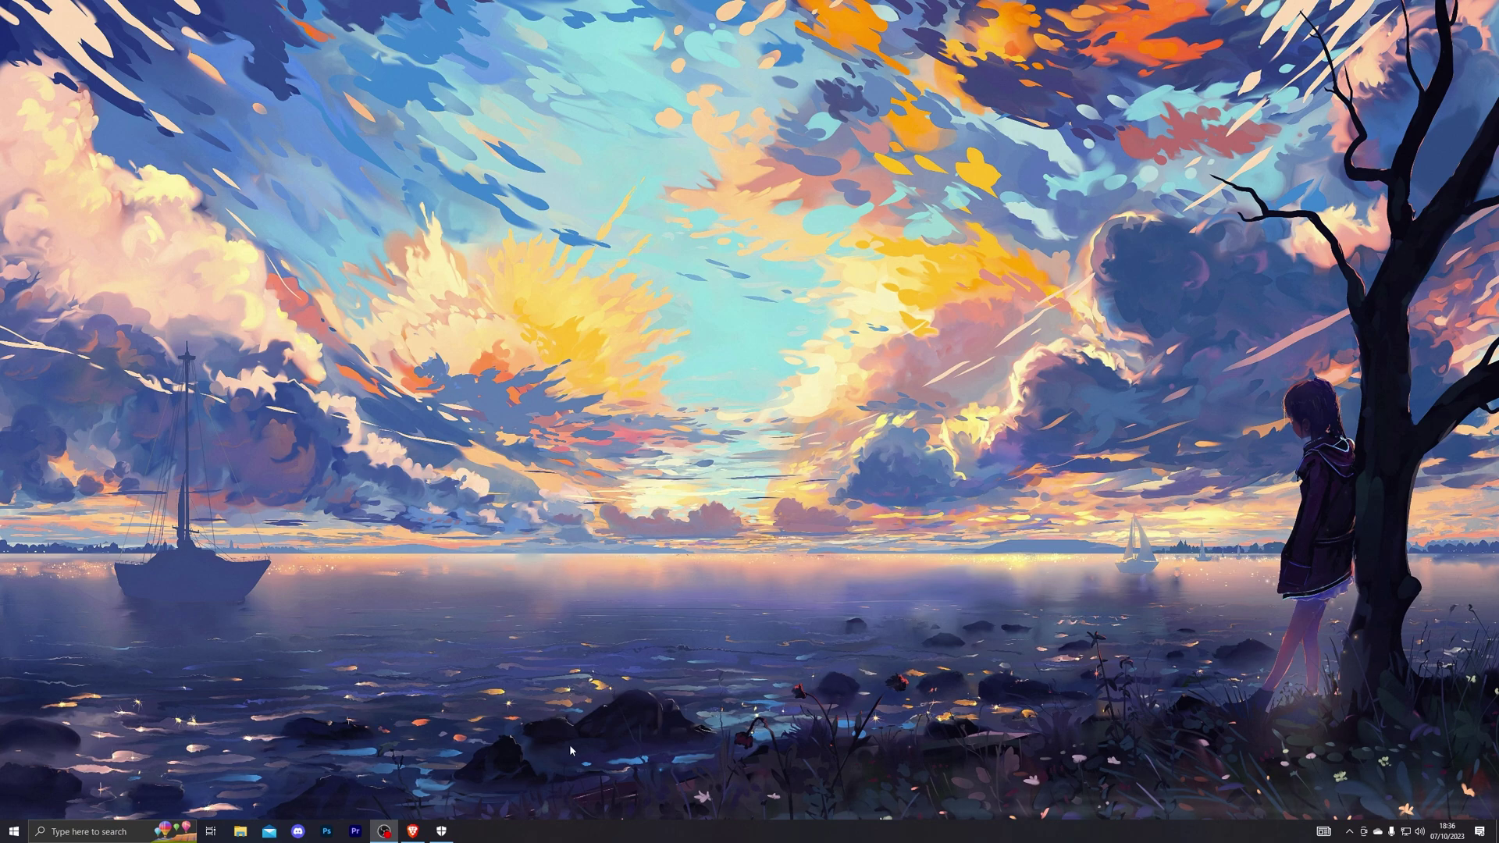
# - Download Fluxus executor_42708.exe from the Filedm page via the Executor Download link, saving it to the Desktop
pyautogui.click(412, 830)
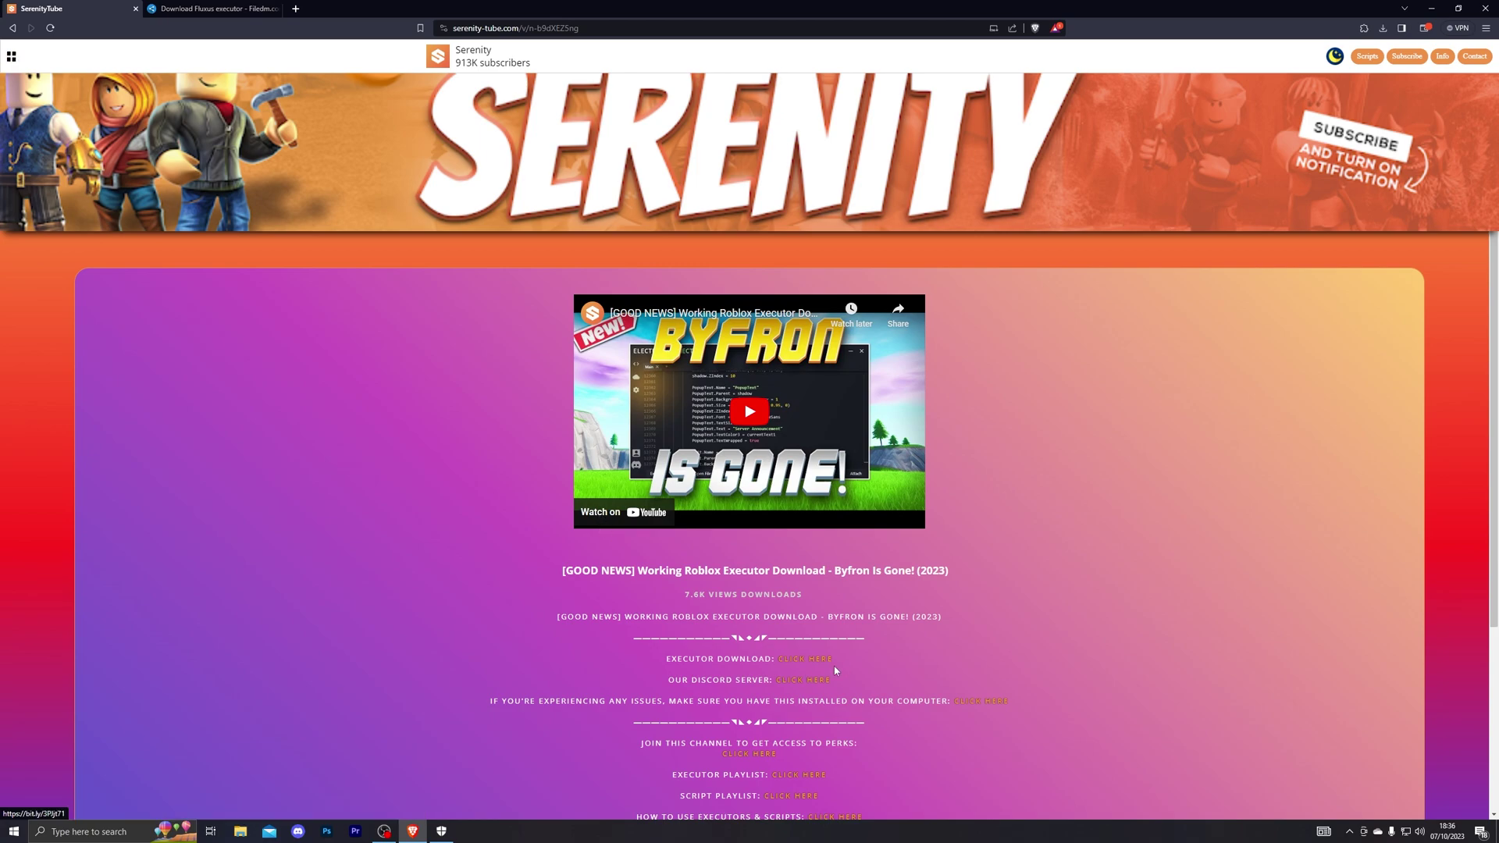
pyautogui.click(794, 661)
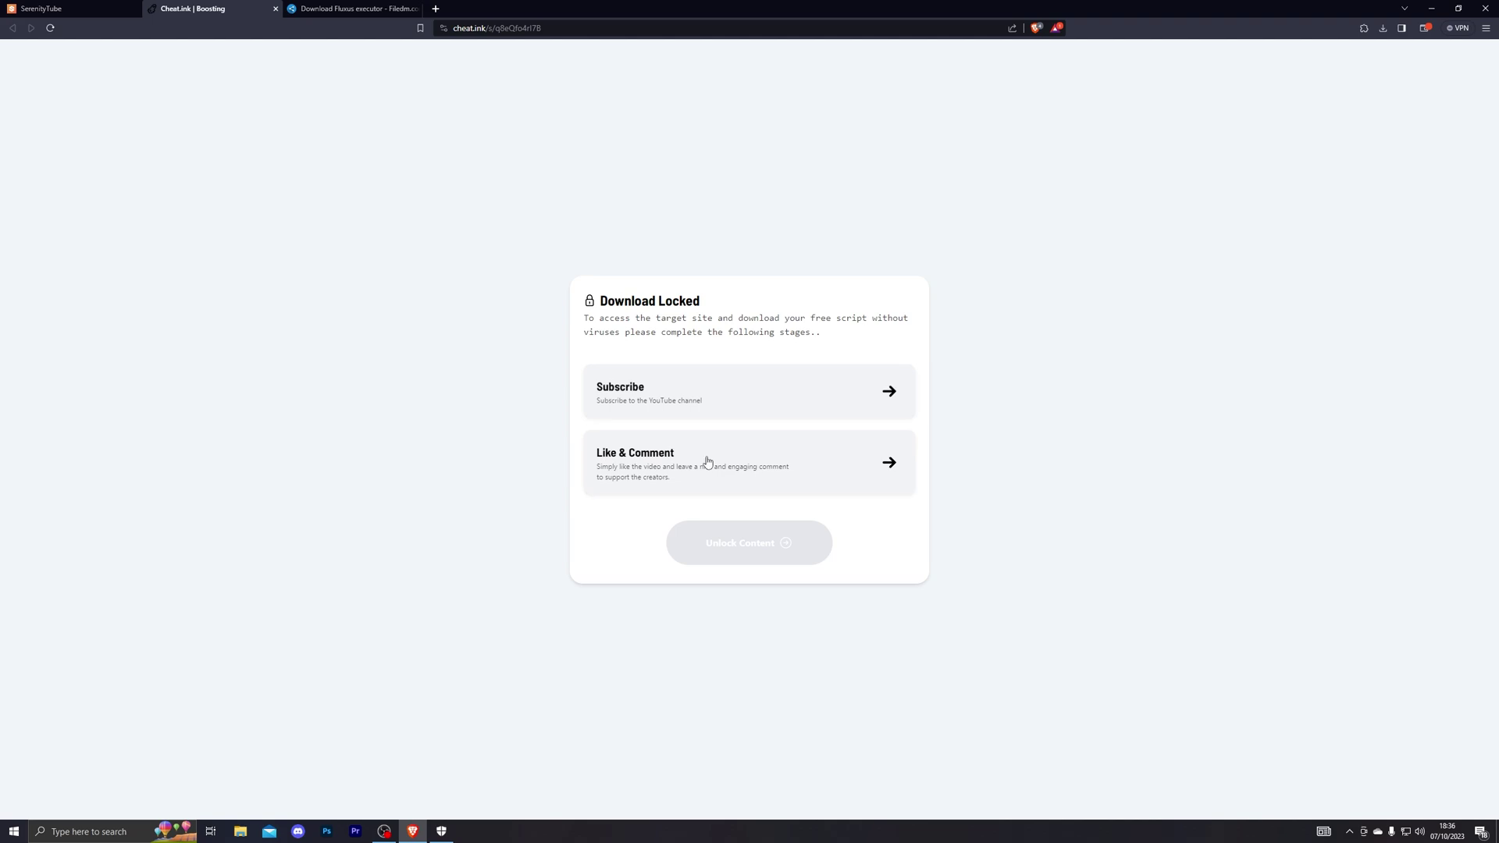
pyautogui.click(353, 9)
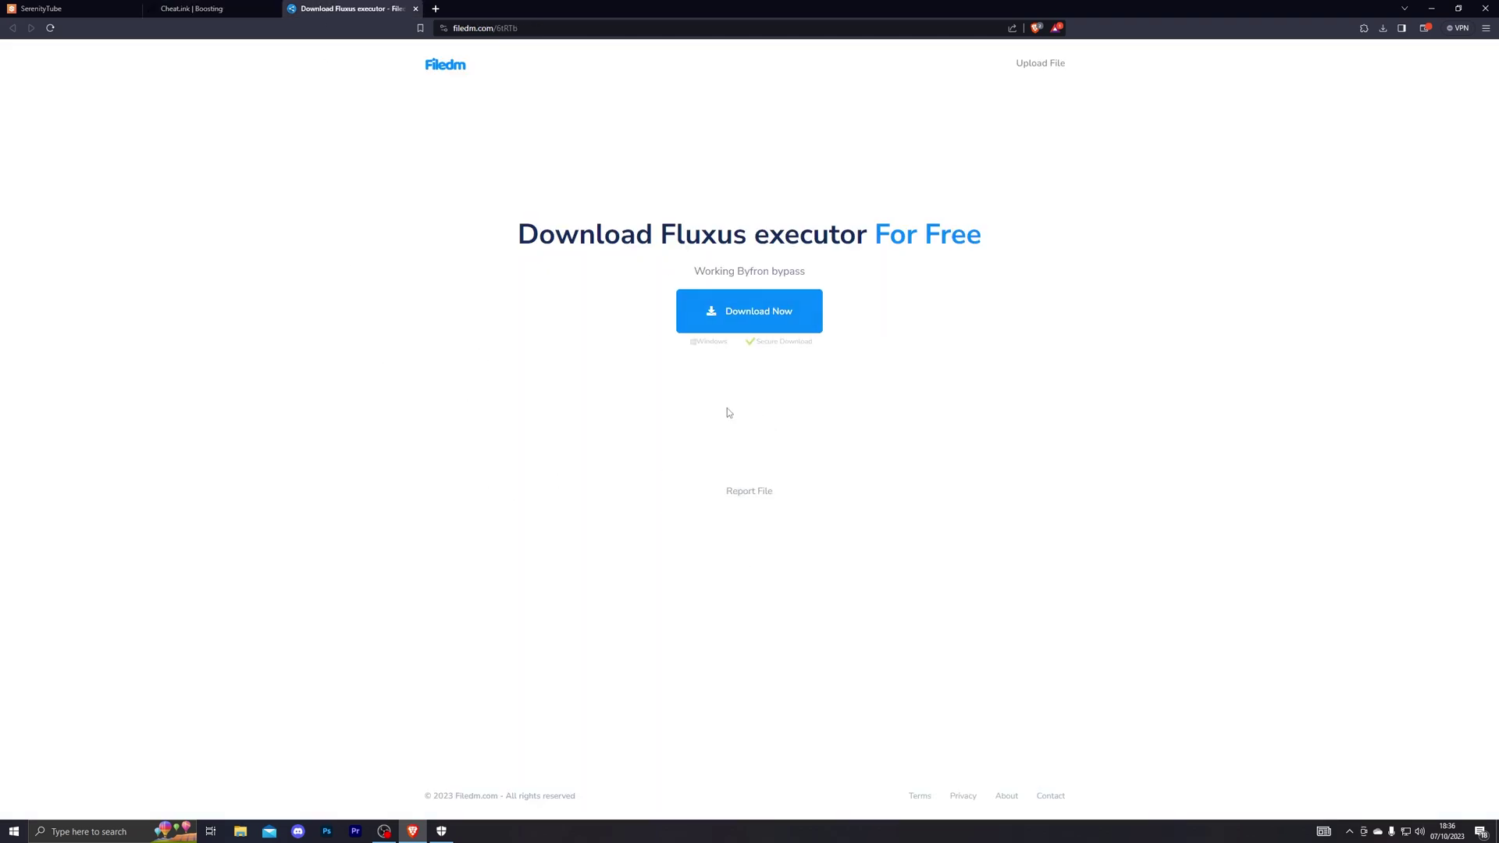
pyautogui.click(728, 314)
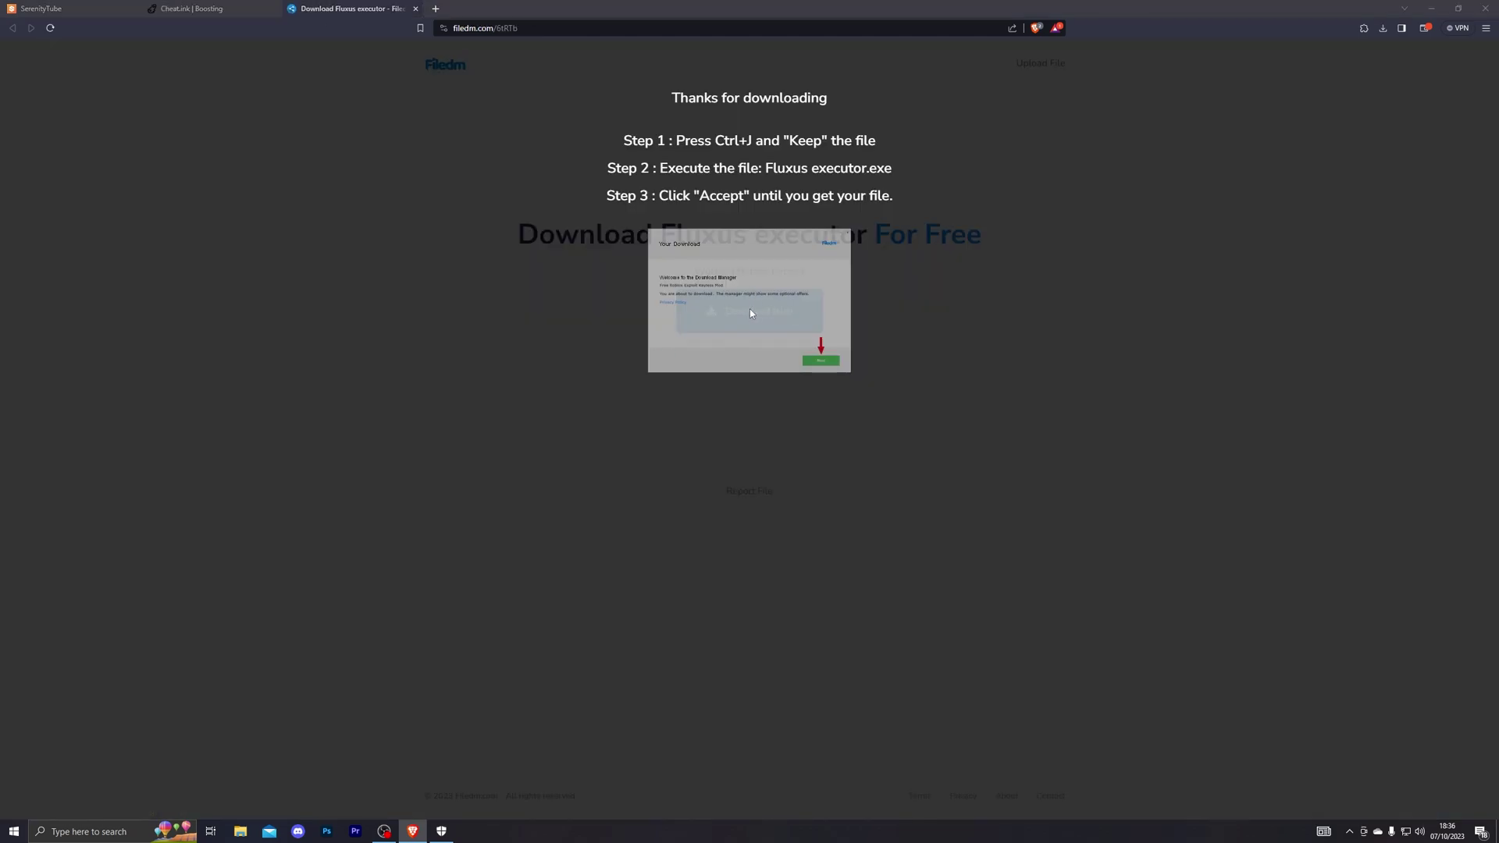
pyautogui.click(49, 91)
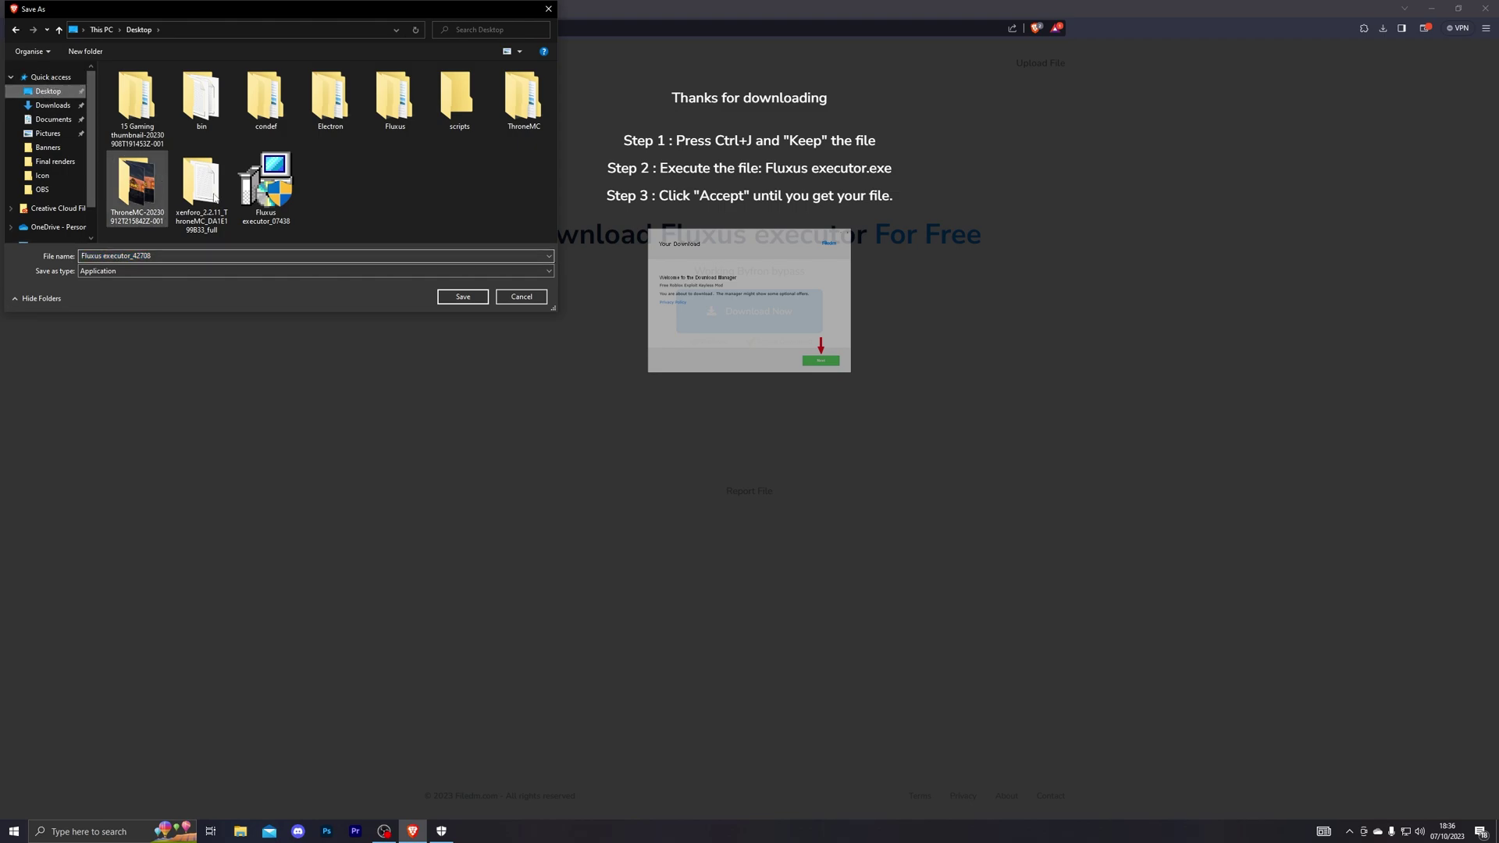
pyautogui.click(464, 297)
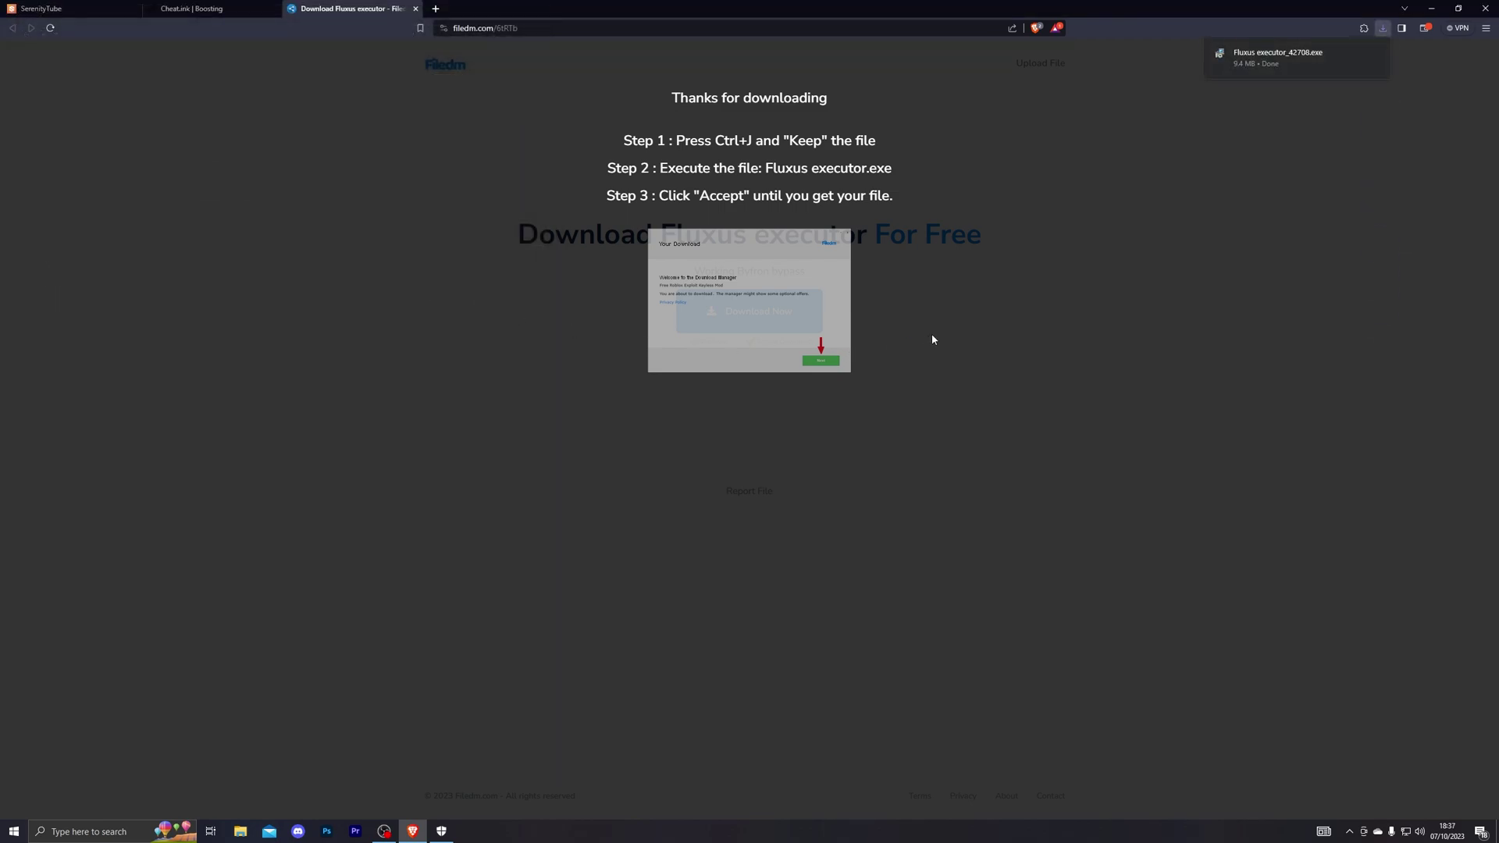
pyautogui.press('super+d')
# - Run the Fluxus installer, approve UAC, and decline the FreeVPN, PDF Suite 2021 and SpyHunter offers
pyautogui.doubleClick(22, 30)
pyautogui.click(148, 495)
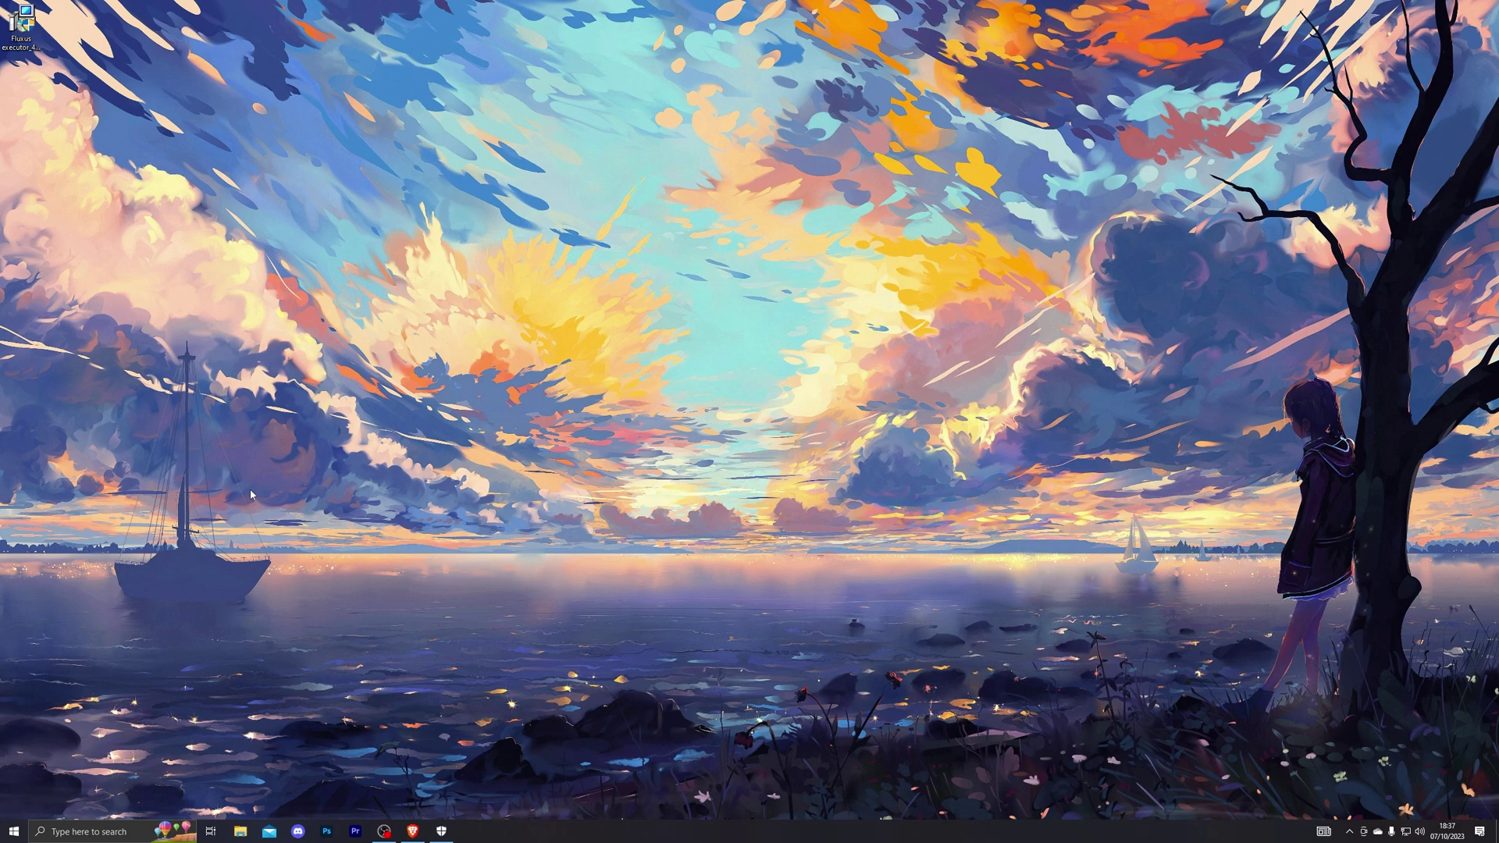
pyautogui.click(892, 526)
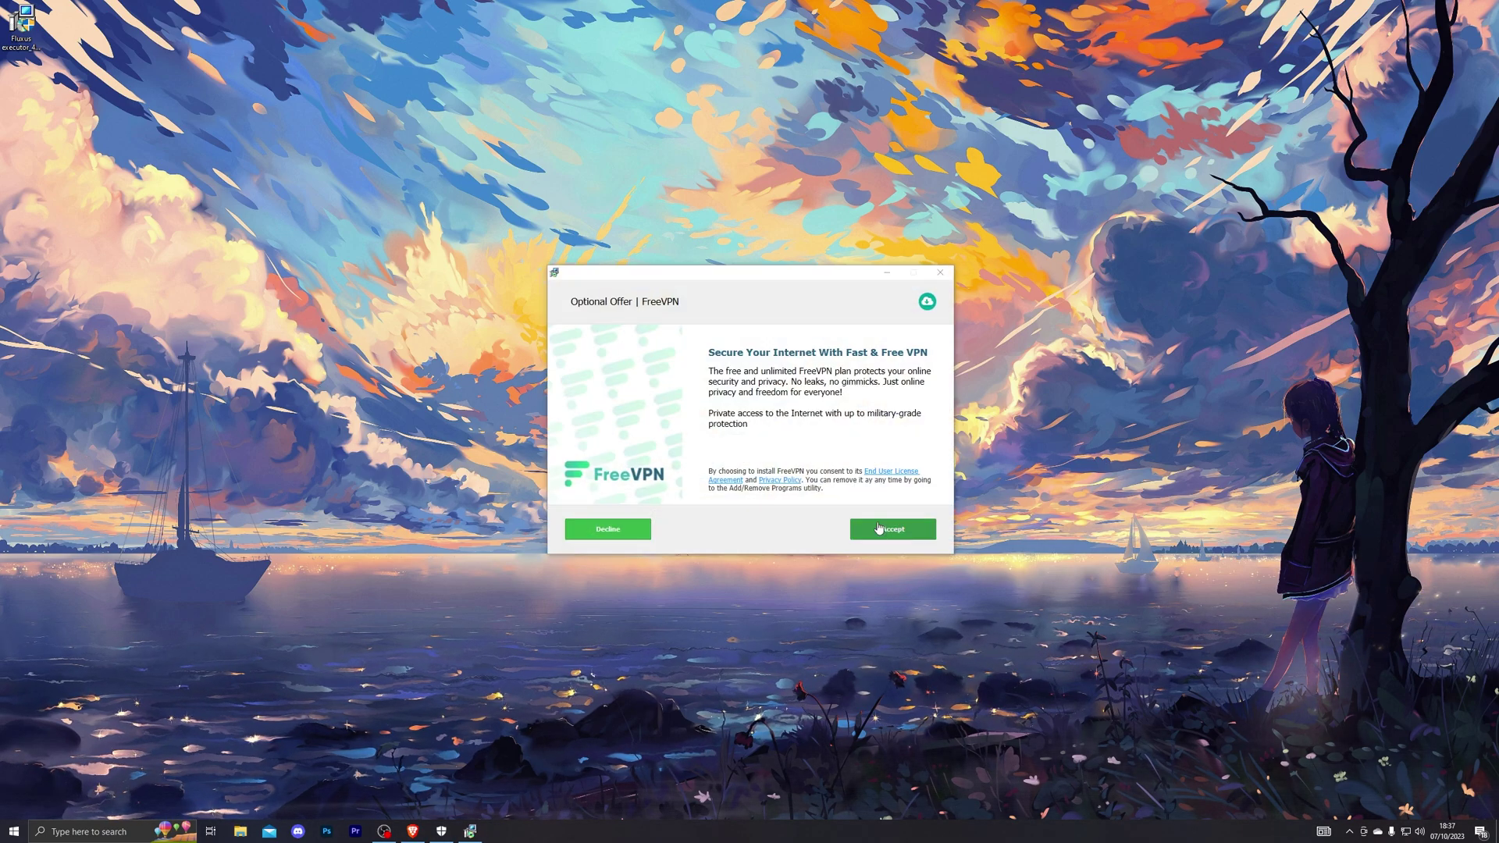
pyautogui.click(610, 529)
pyautogui.click(608, 528)
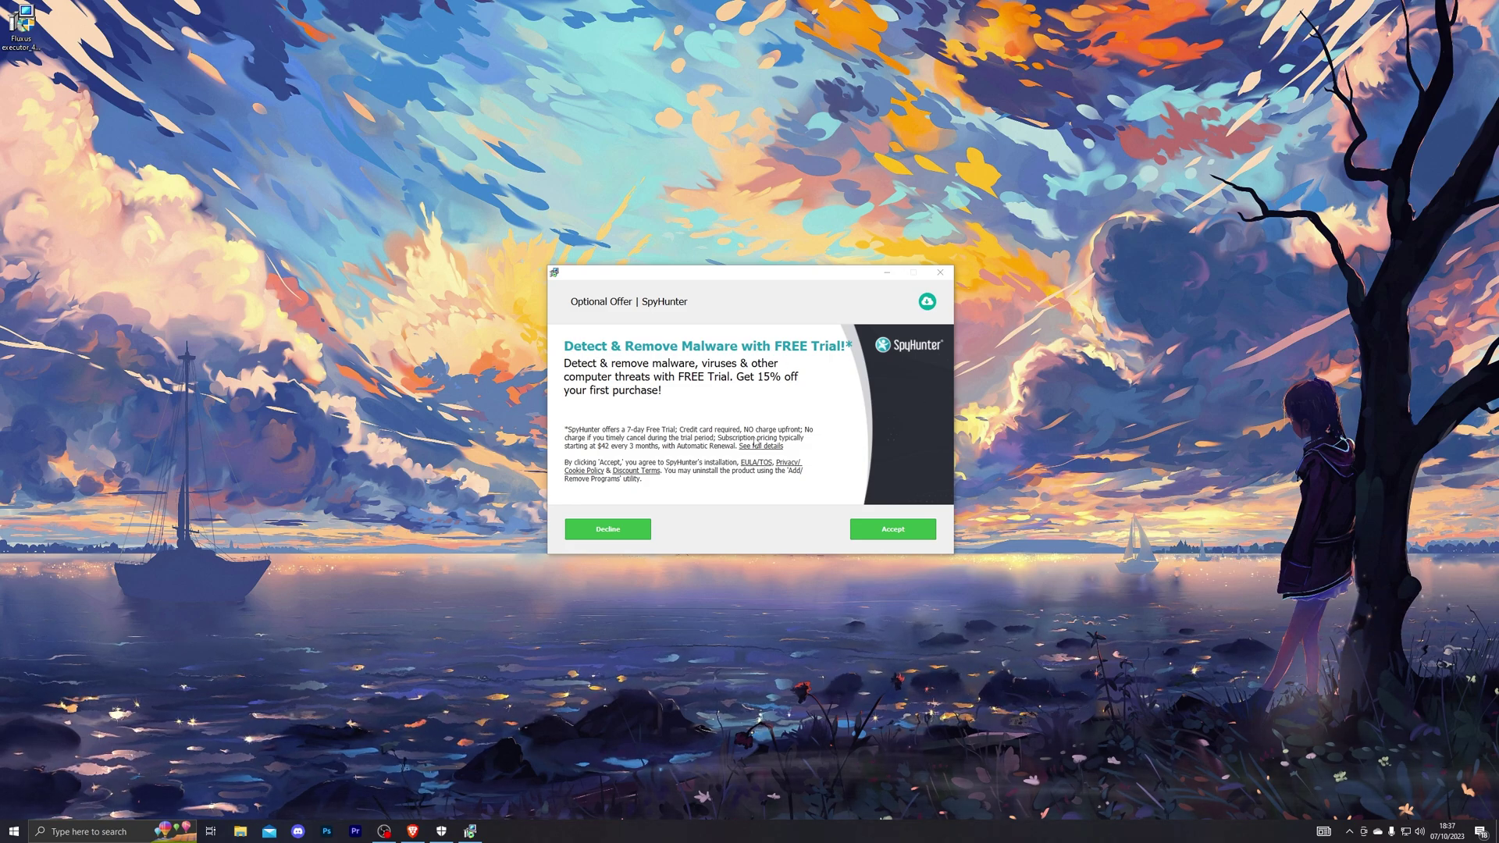
pyautogui.click(608, 523)
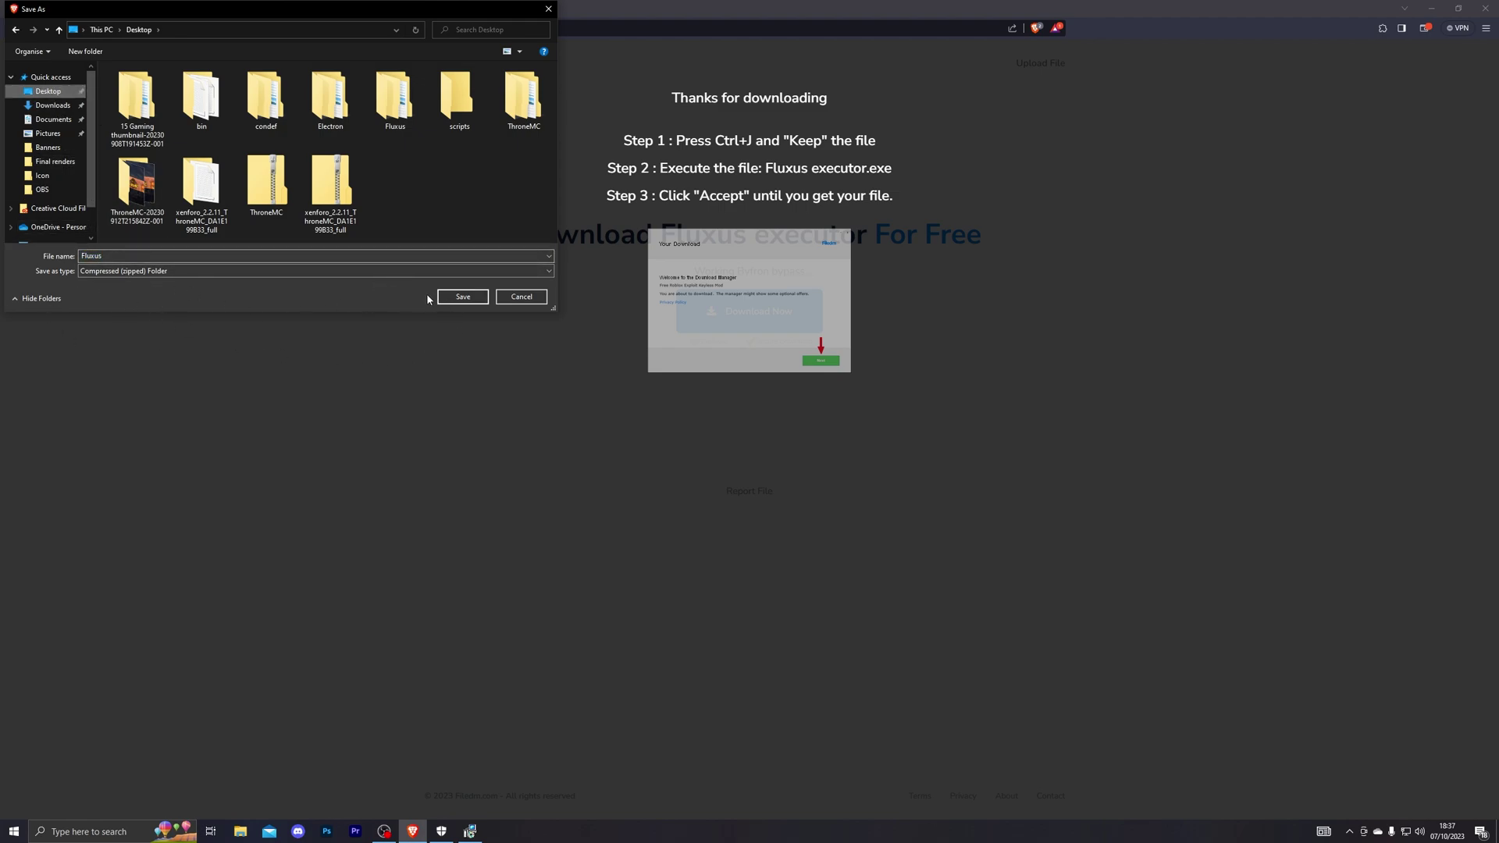
# - Save Fluxus.zip (2.3 MB) to the Desktop and confirm it in Brave's downloads list
pyautogui.click(462, 297)
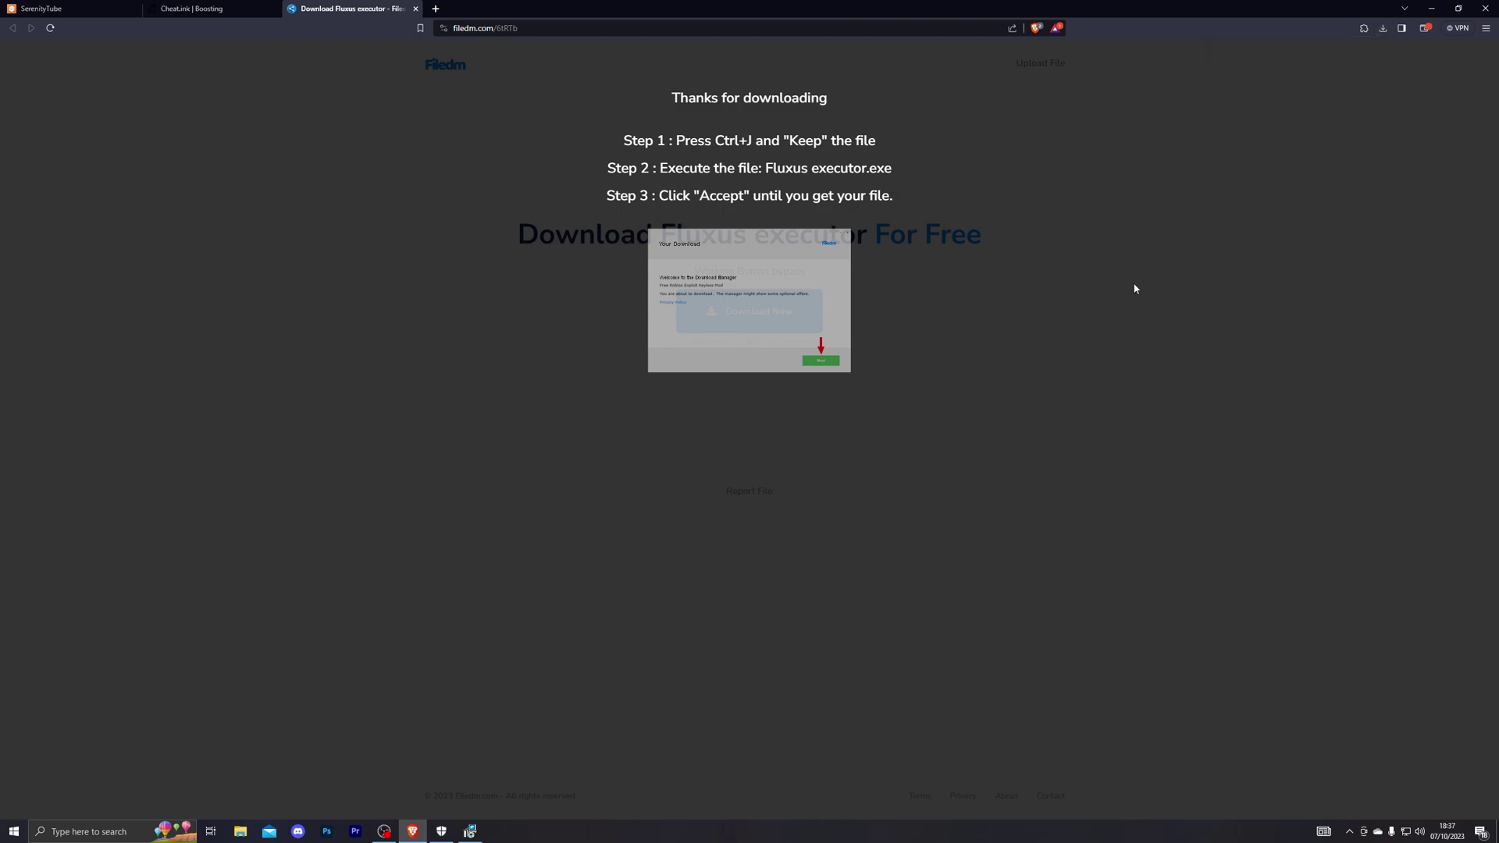
pyautogui.hotkey('ctrl', 'j')
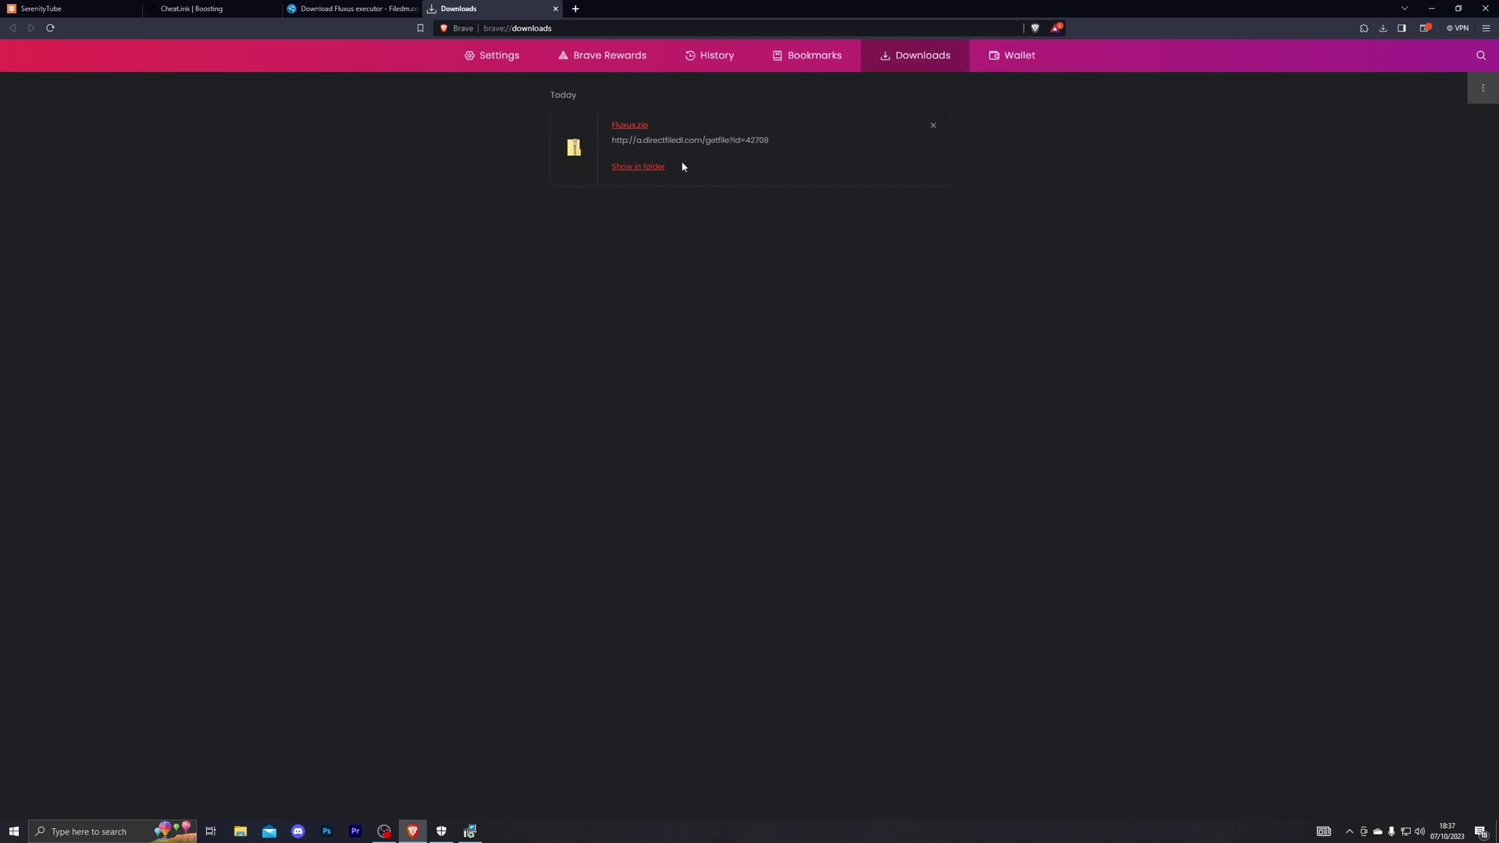
pyautogui.press('super+d')
# - Extract All from Fluxus.zip into a Fluxus folder on the Desktop and close the Explorer window
pyautogui.rightClick(22, 81)
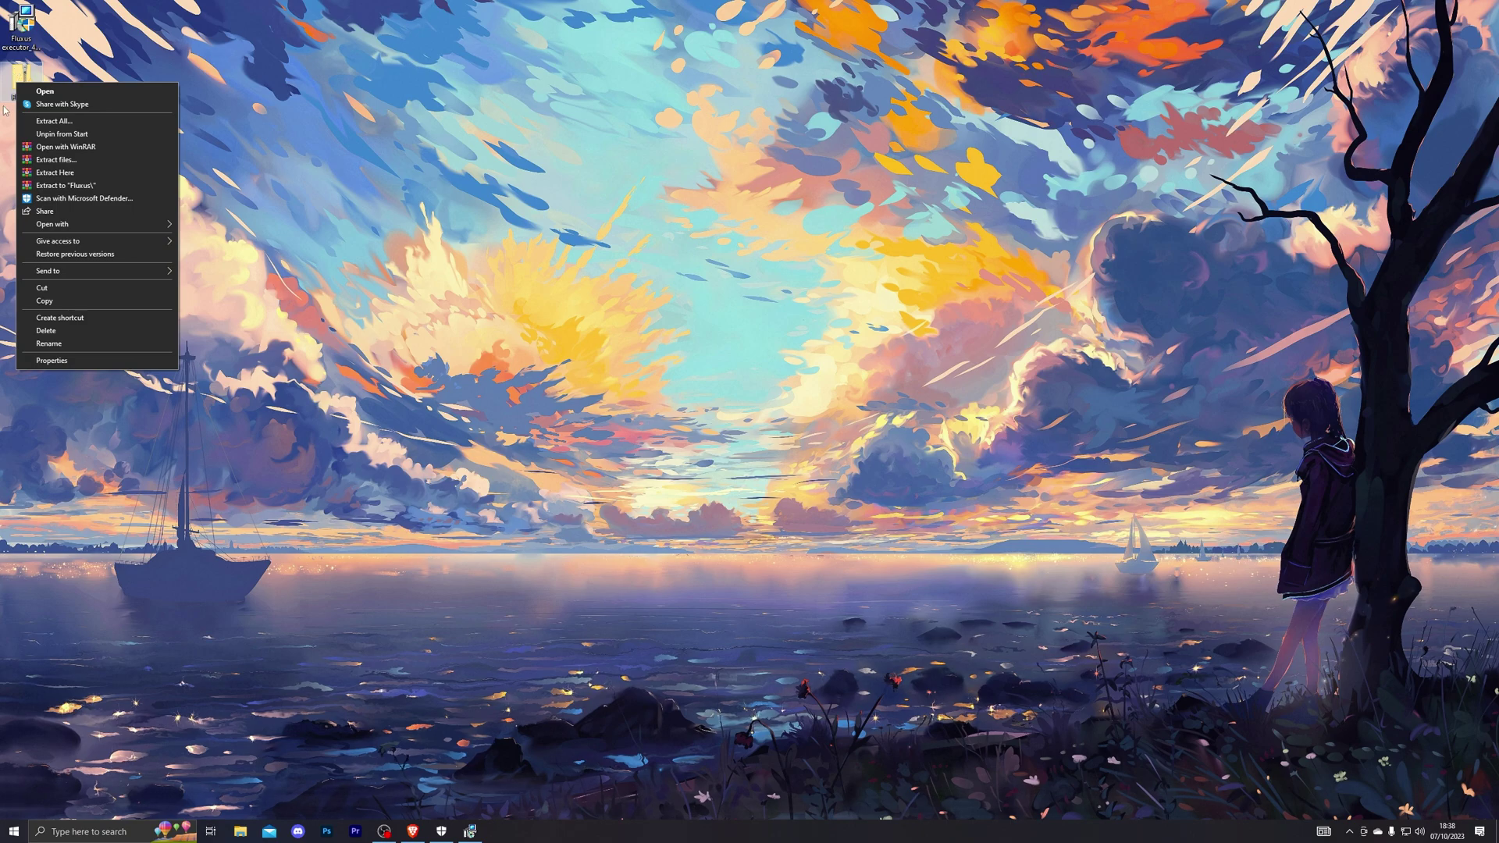
pyautogui.click(53, 122)
pyautogui.click(835, 523)
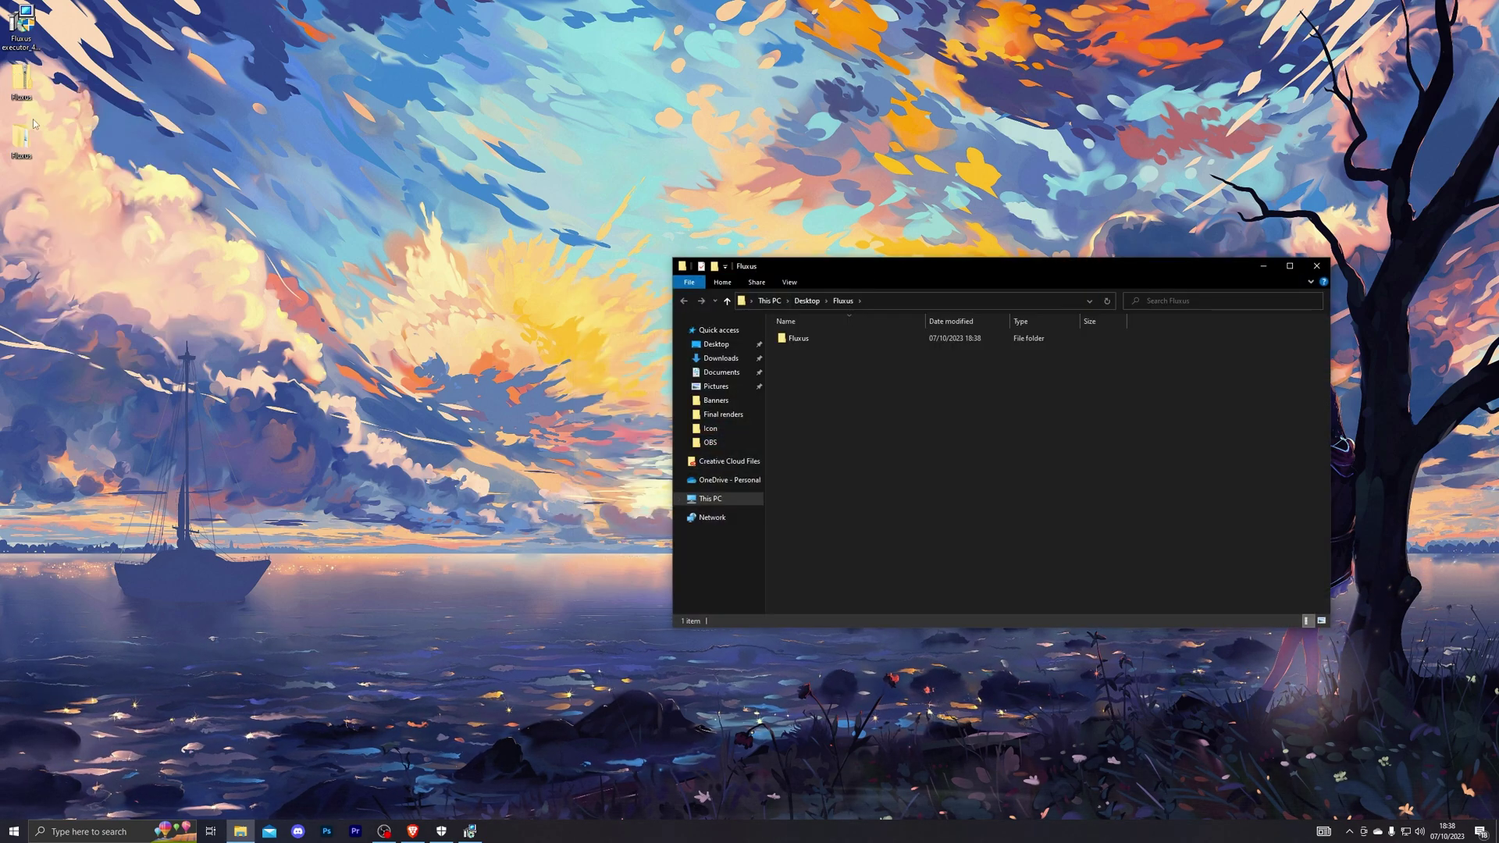
pyautogui.click(1316, 266)
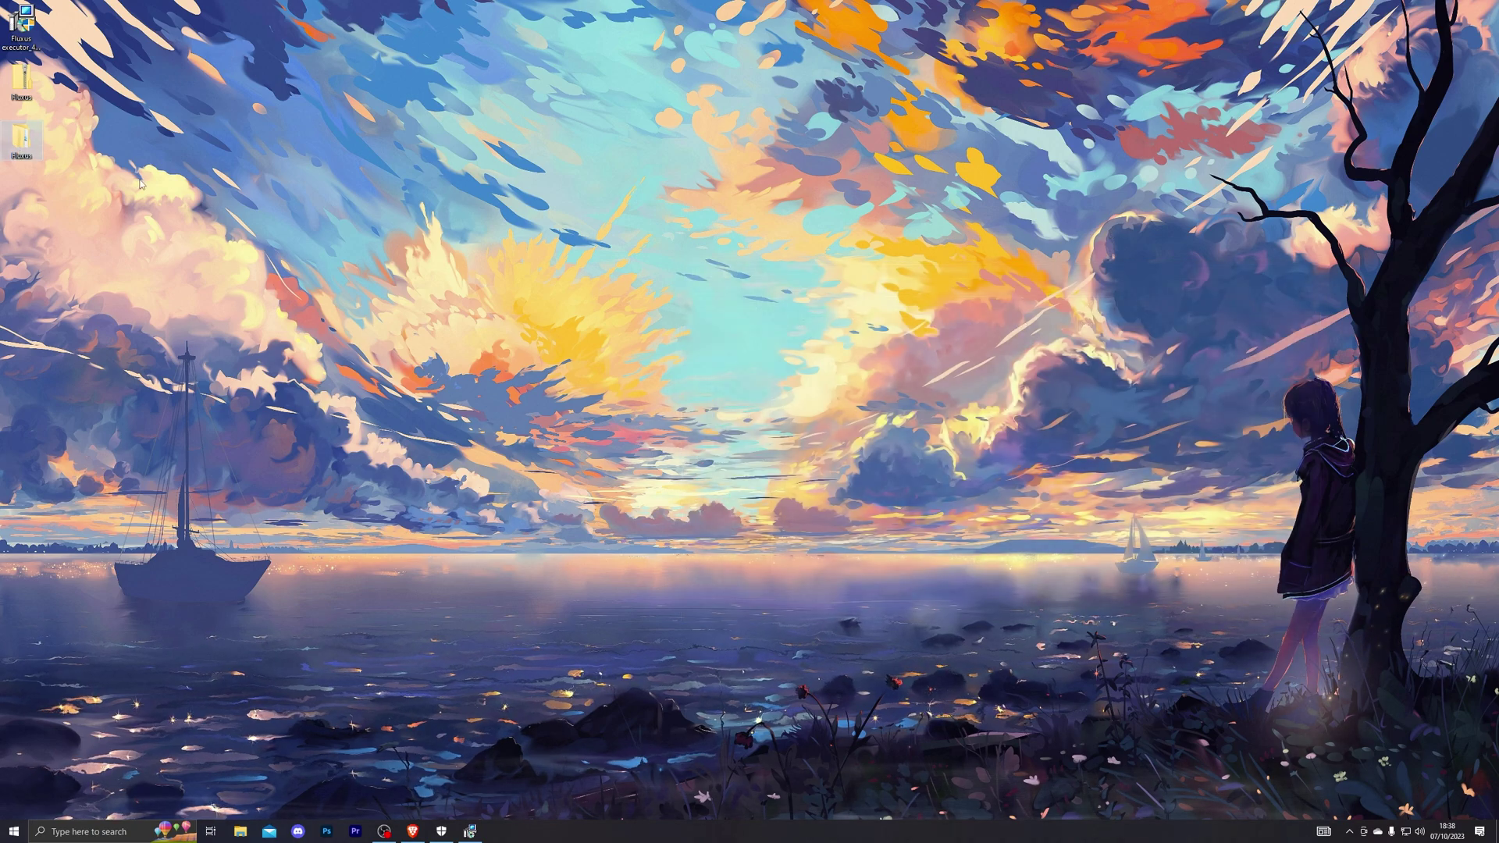
# - Search 'virus' to reach Virus & threat protection settings and open Add or remove exclusions
pyautogui.press('super')
pyautogui.write('virus')
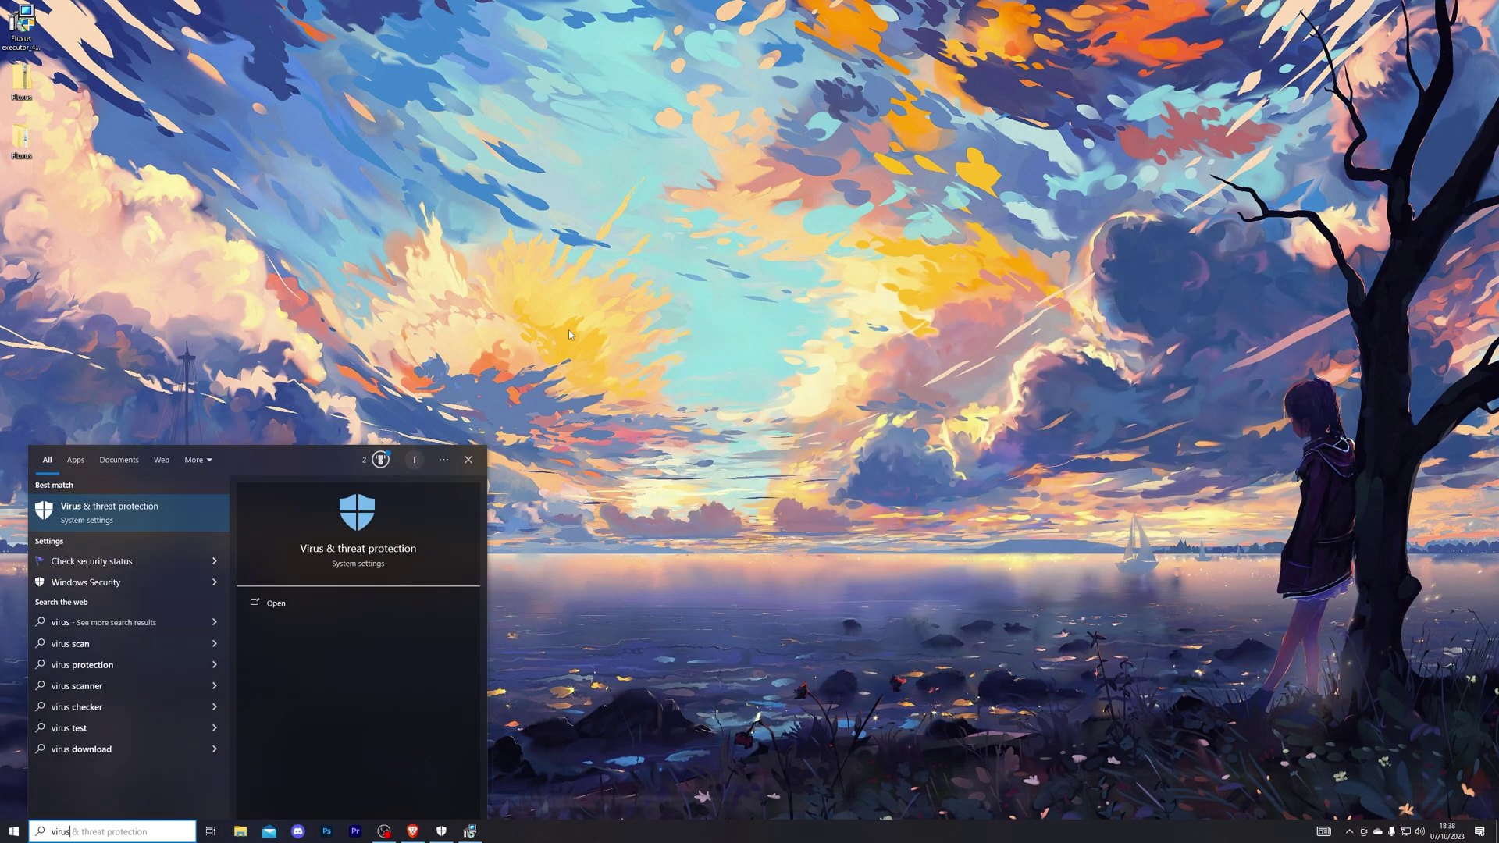
pyautogui.press('Return')
pyautogui.press('Tab')
pyautogui.press('Return')
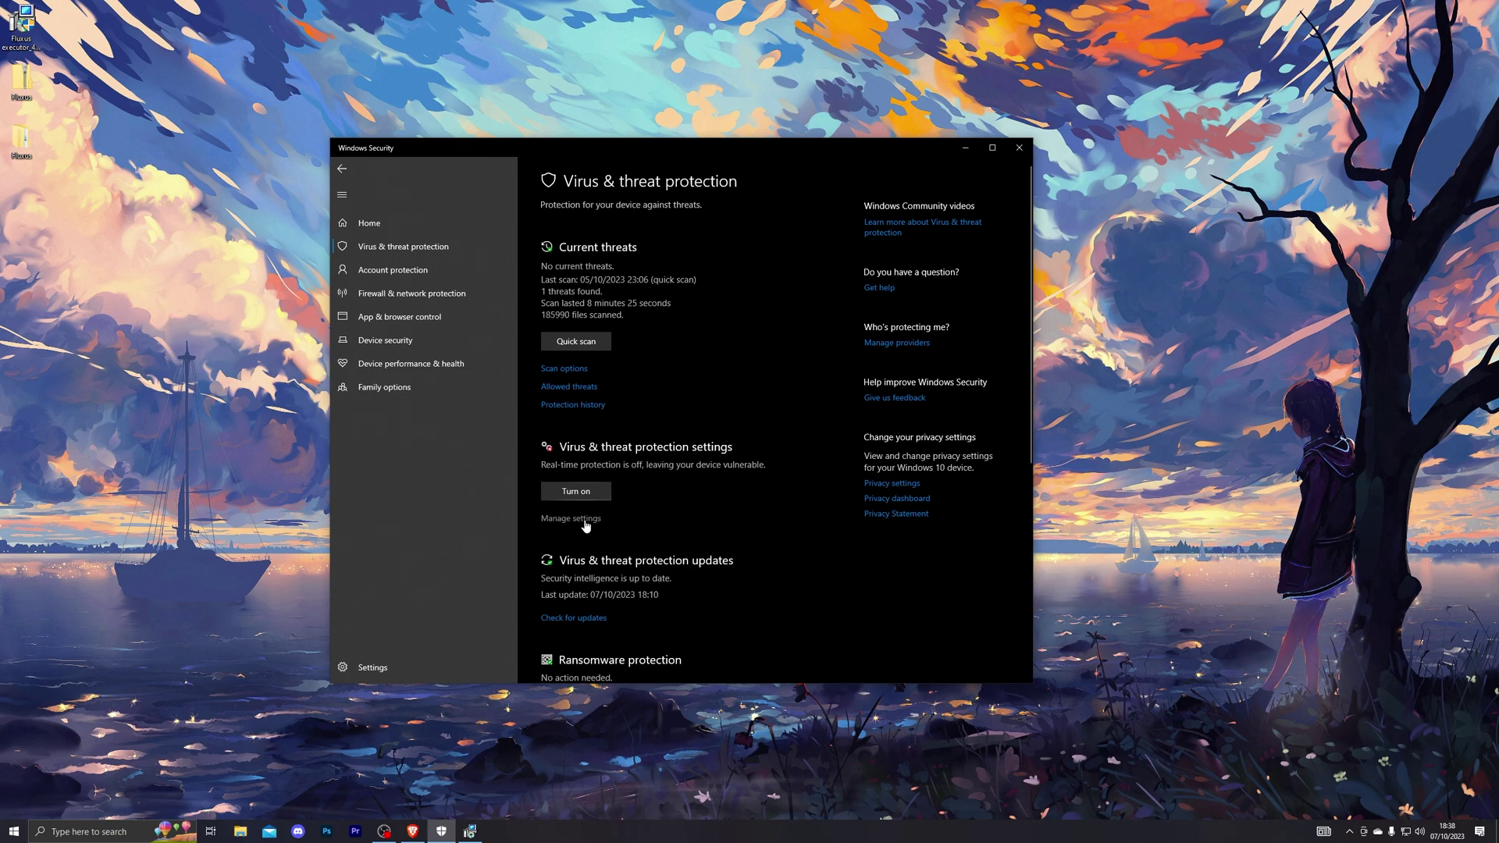
pyautogui.scroll(-5, 617, 484)
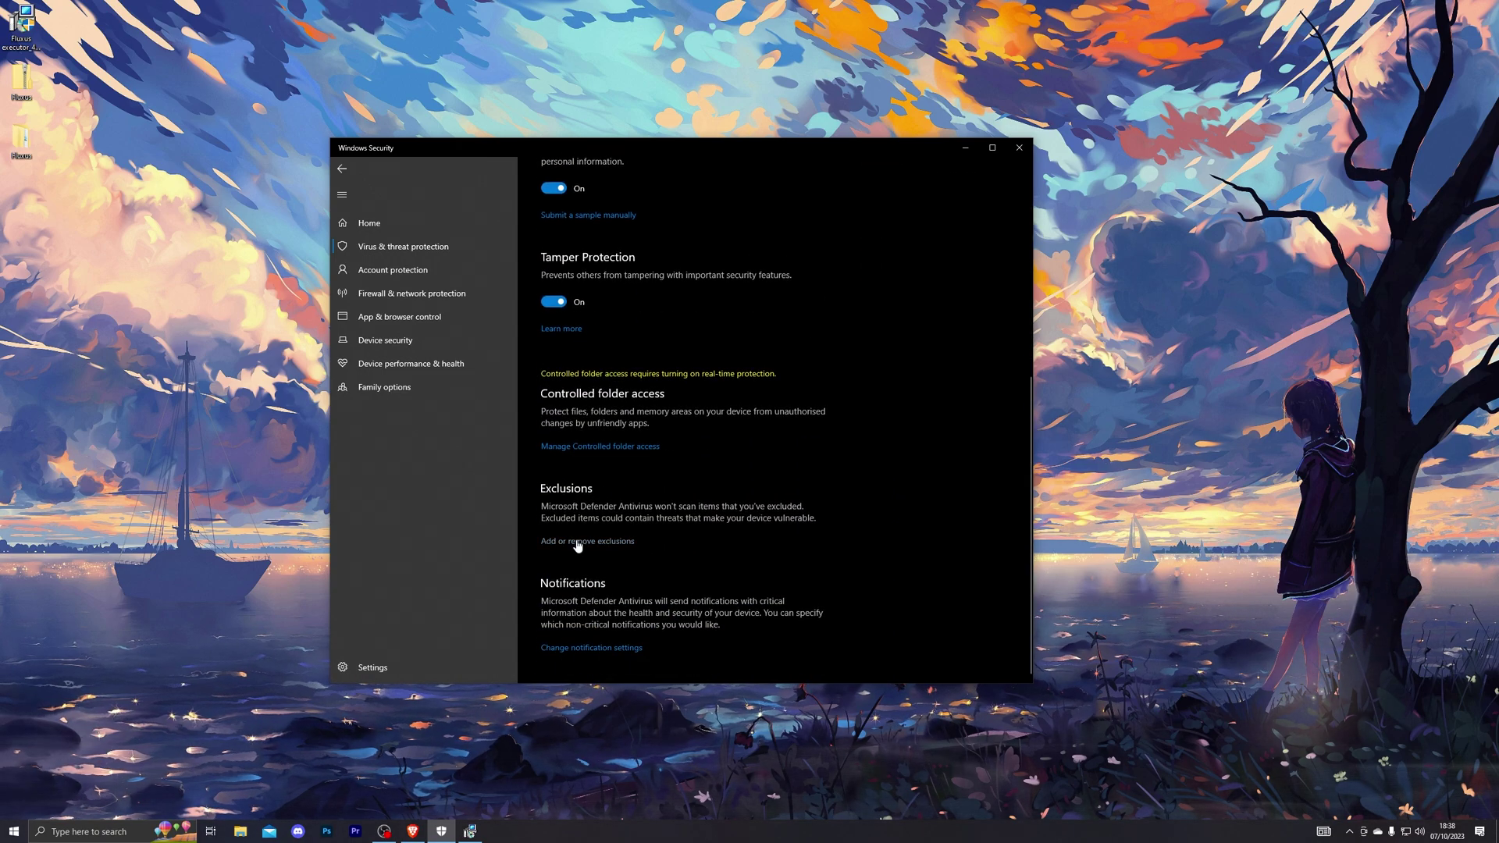
pyautogui.click(617, 542)
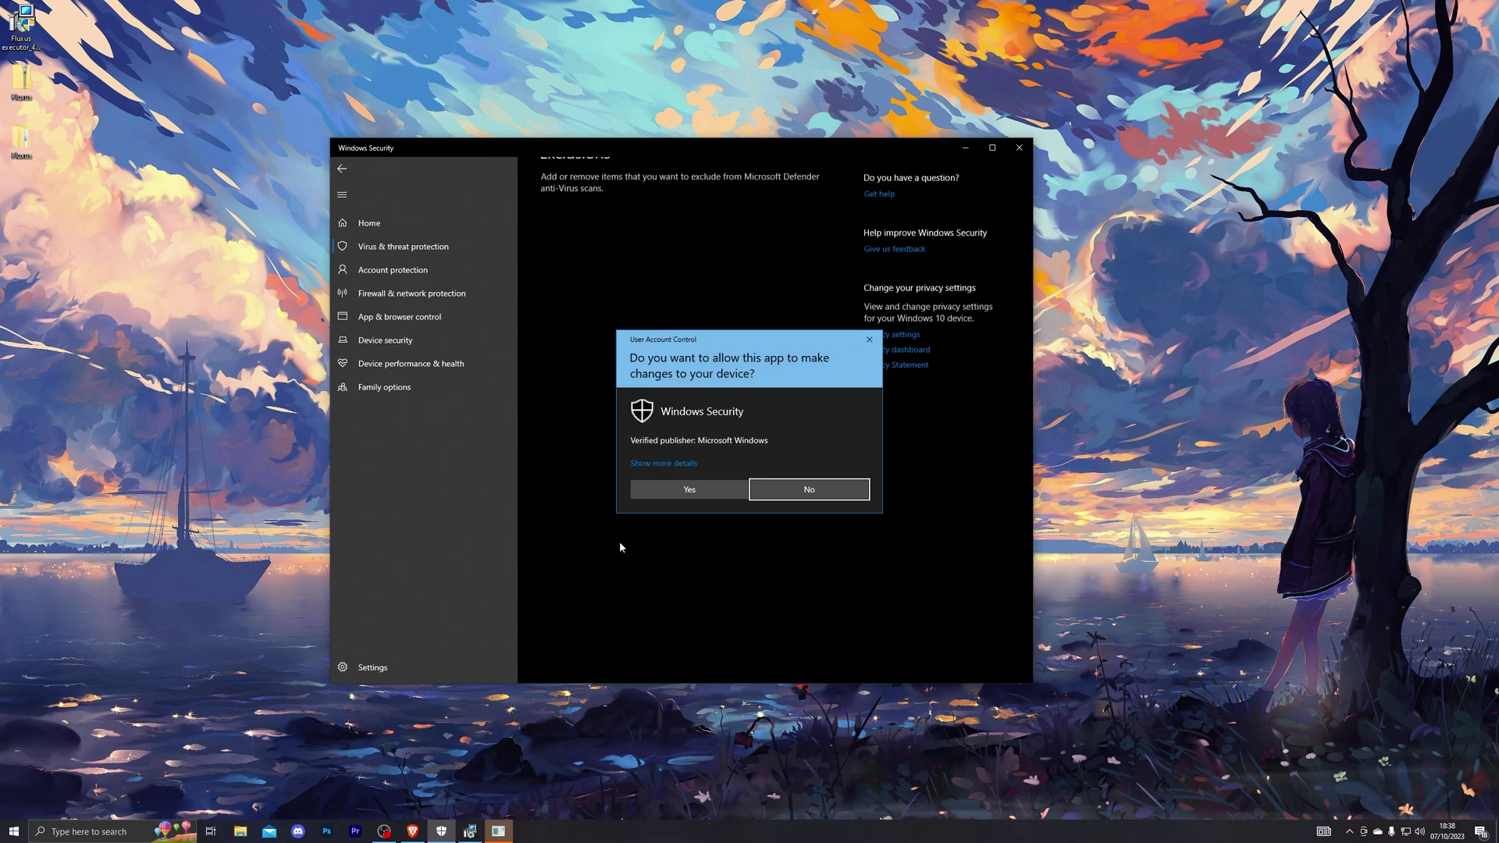
pyautogui.click(687, 494)
# - Add the Desktop Fluxus folder as a folder exclusion and return to the protection settings page
pyautogui.click(616, 276)
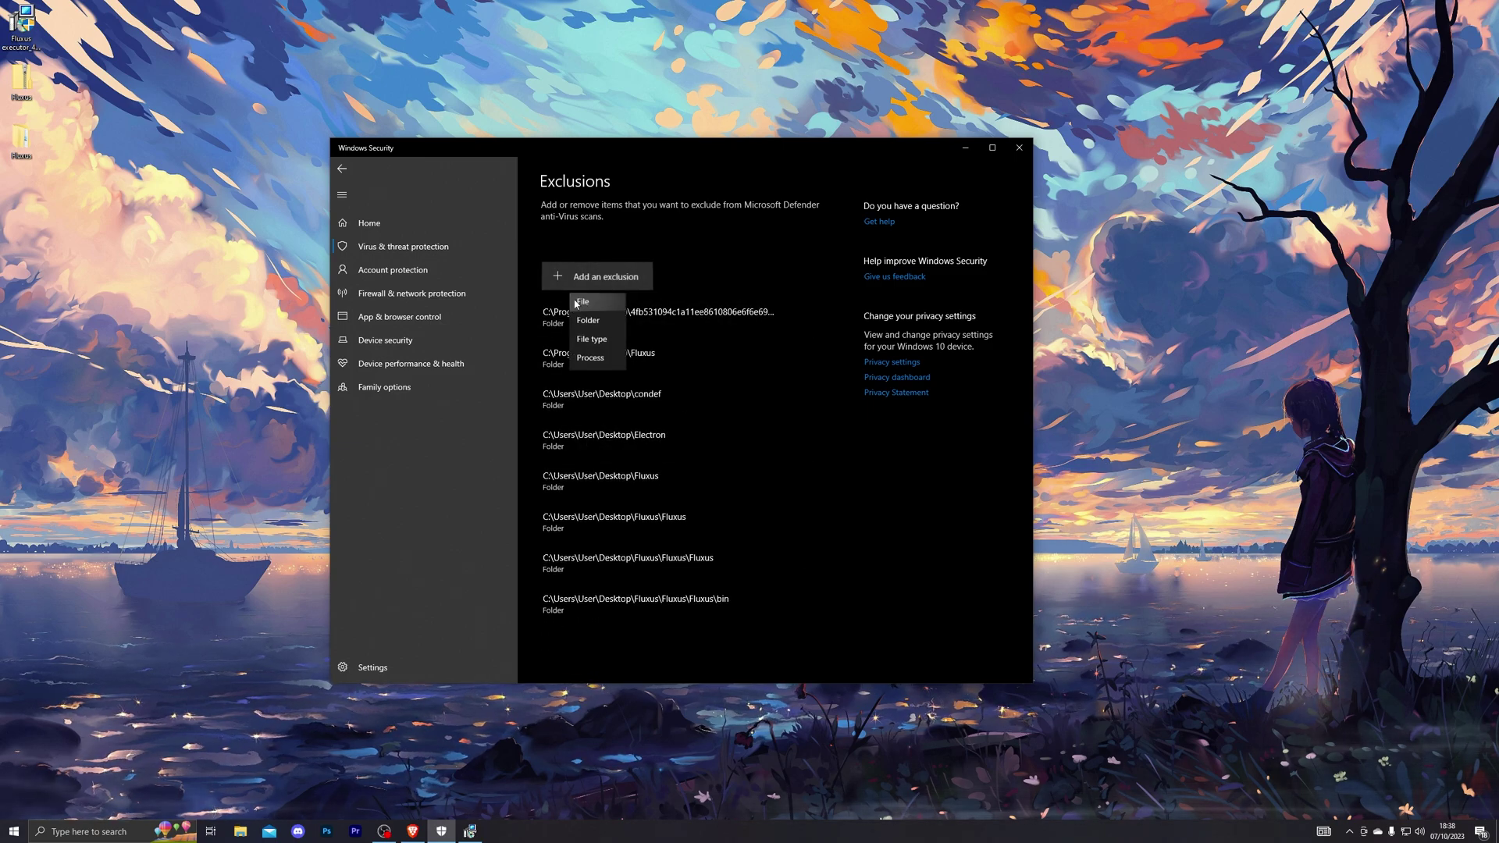
pyautogui.click(587, 324)
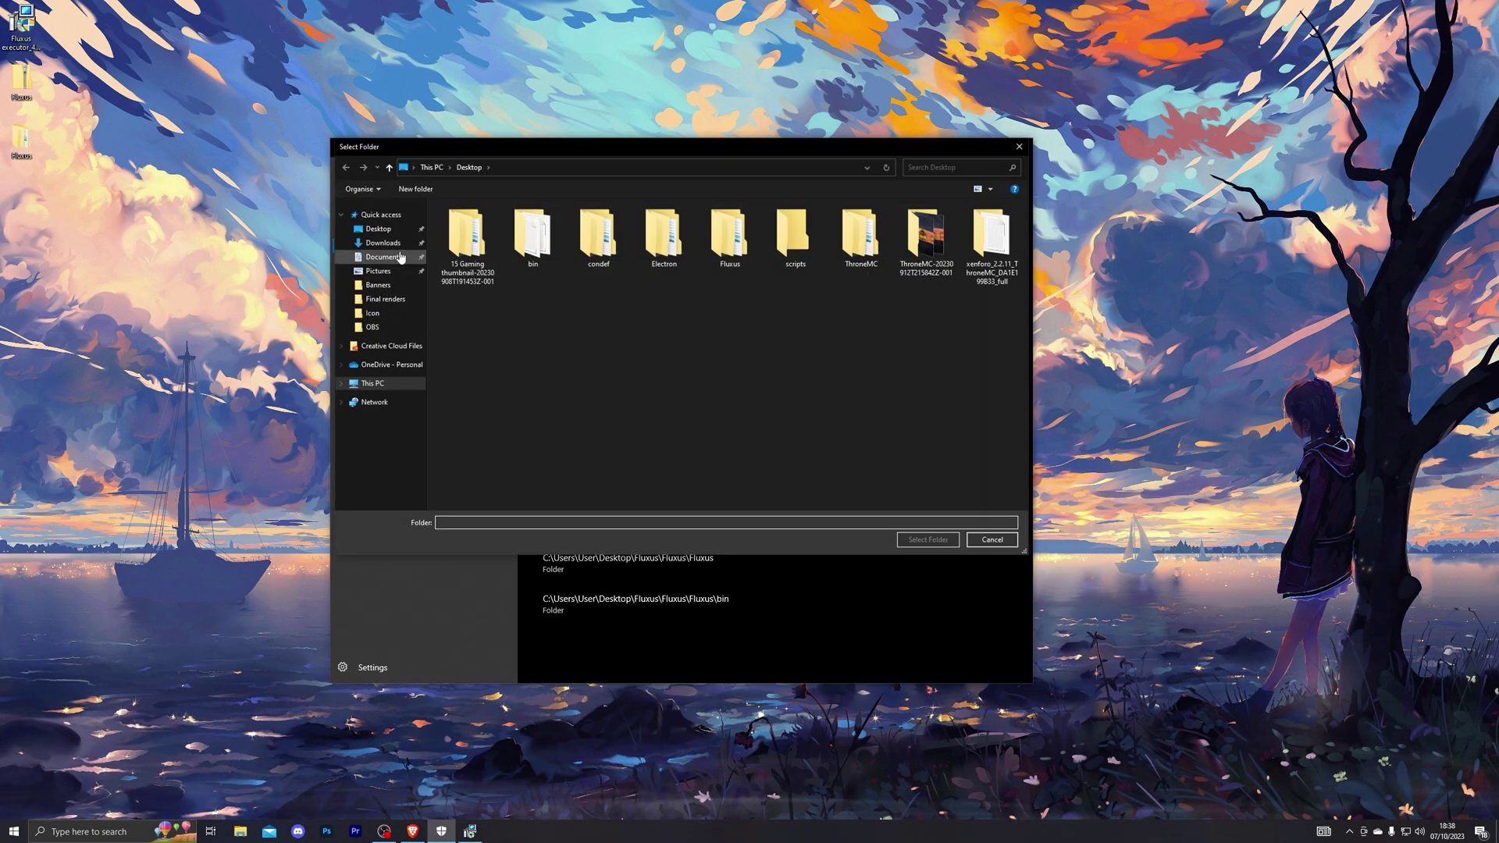
pyautogui.click(724, 234)
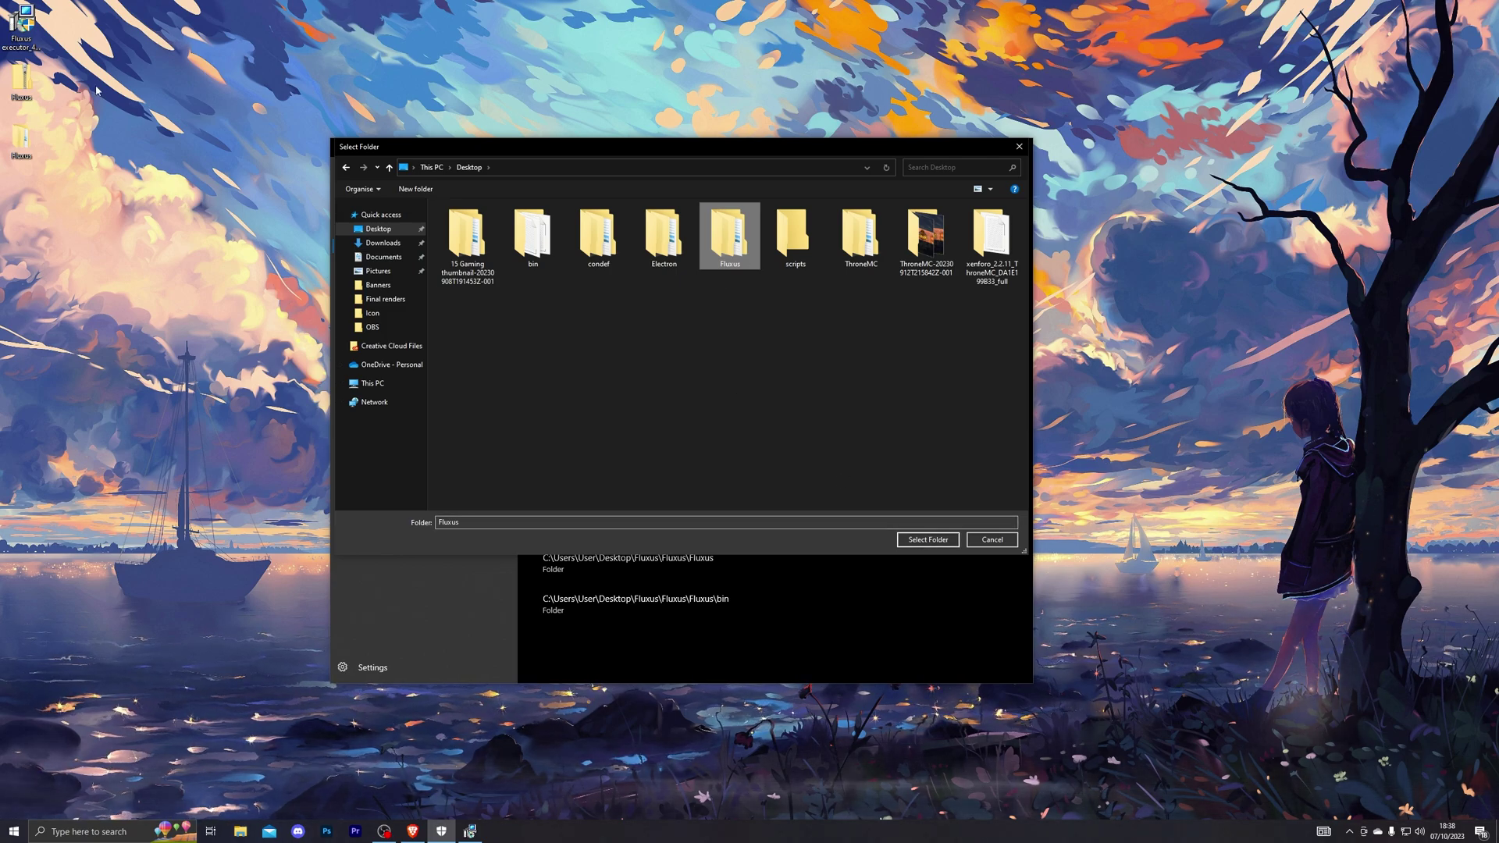
pyautogui.click(928, 540)
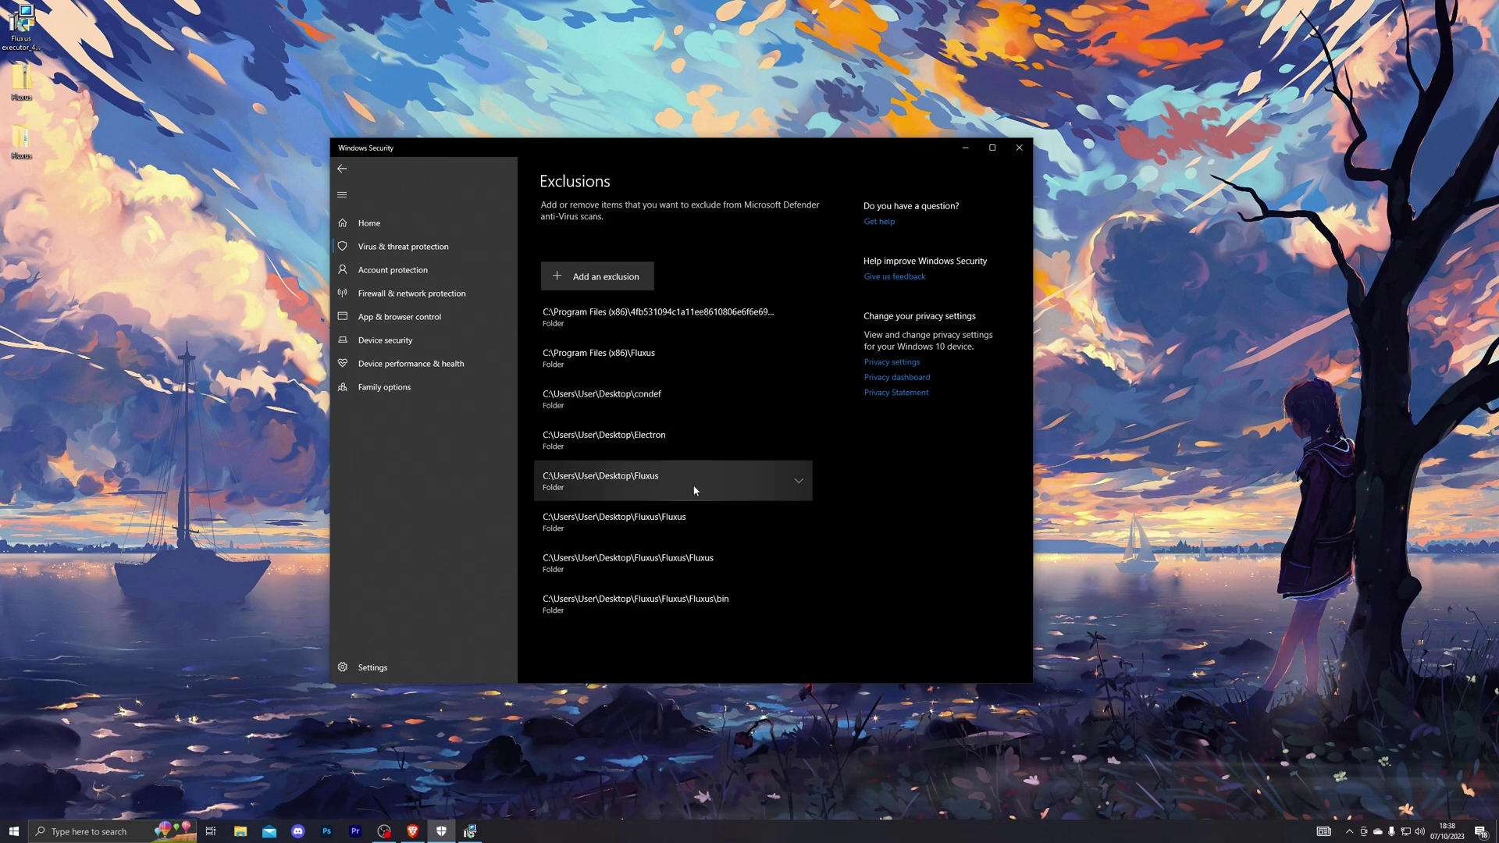
pyautogui.click(345, 182)
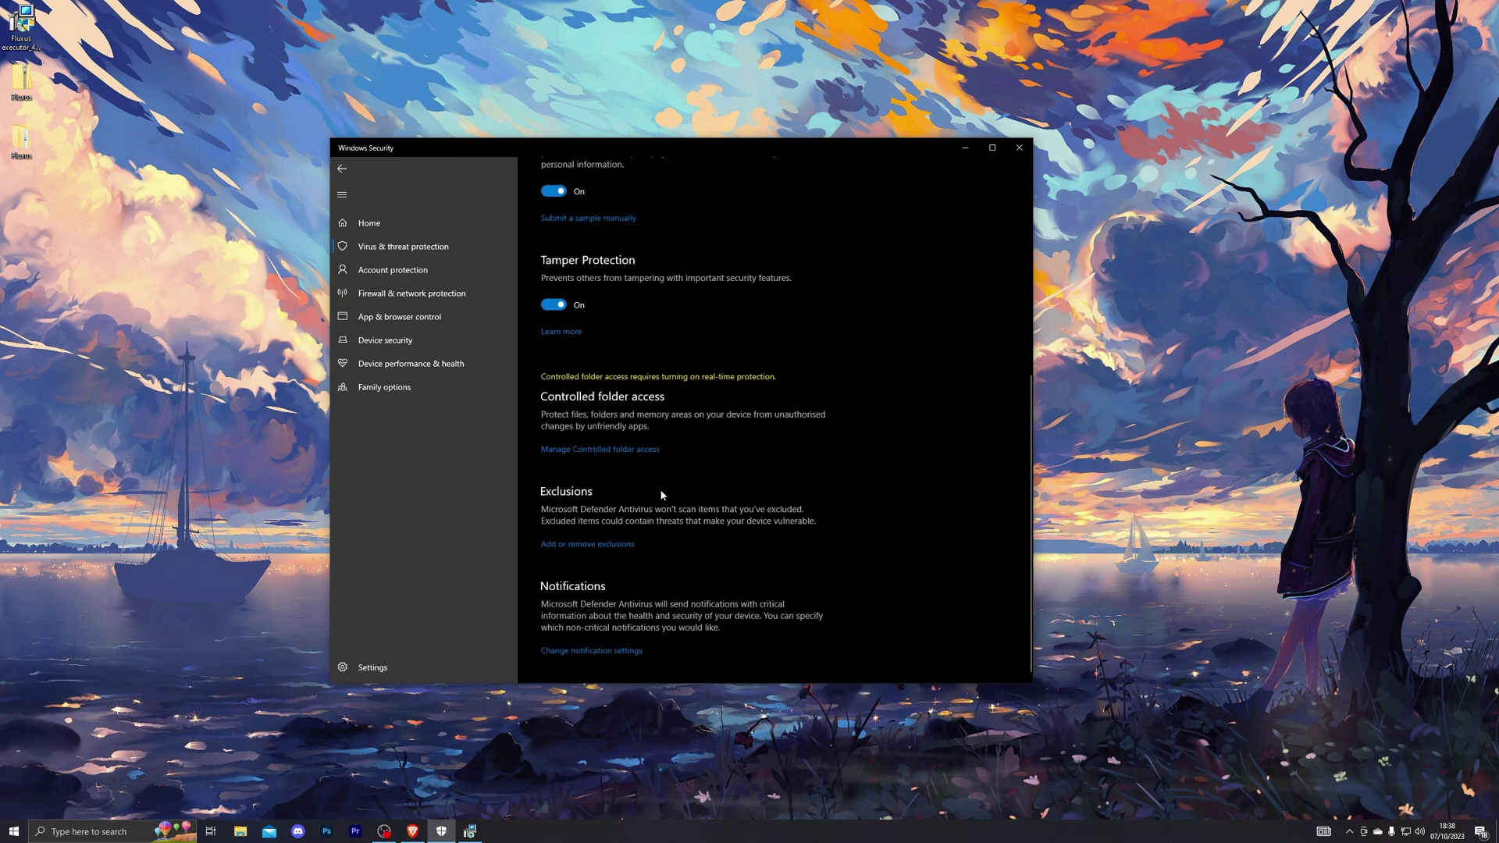
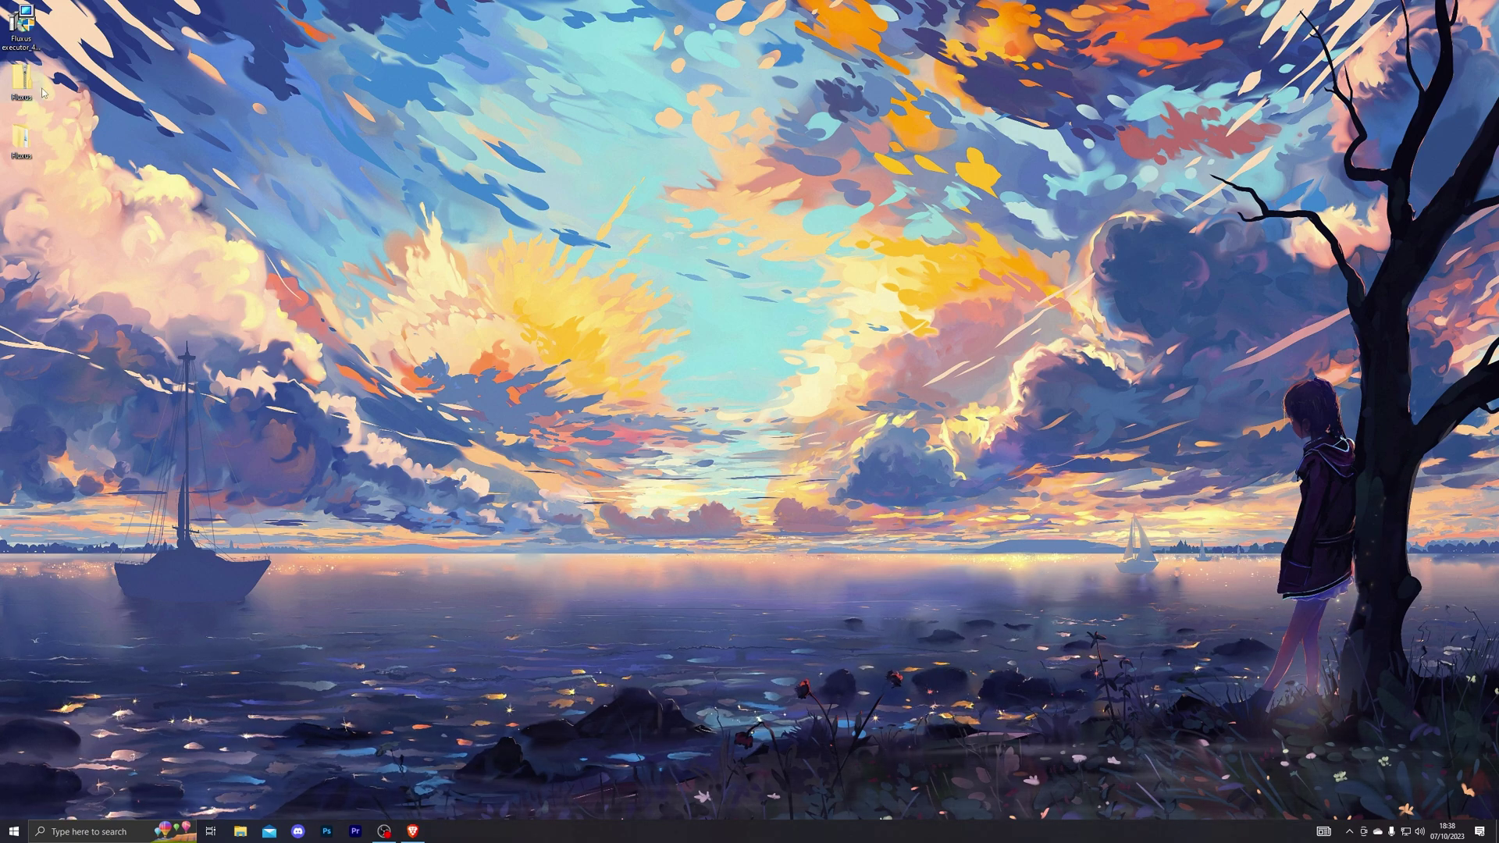
# - Delete the two old Fluxus items from the desktop and open the Fluxus folder
pyautogui.moveTo(2, 4); pyautogui.dragTo(70, 113)
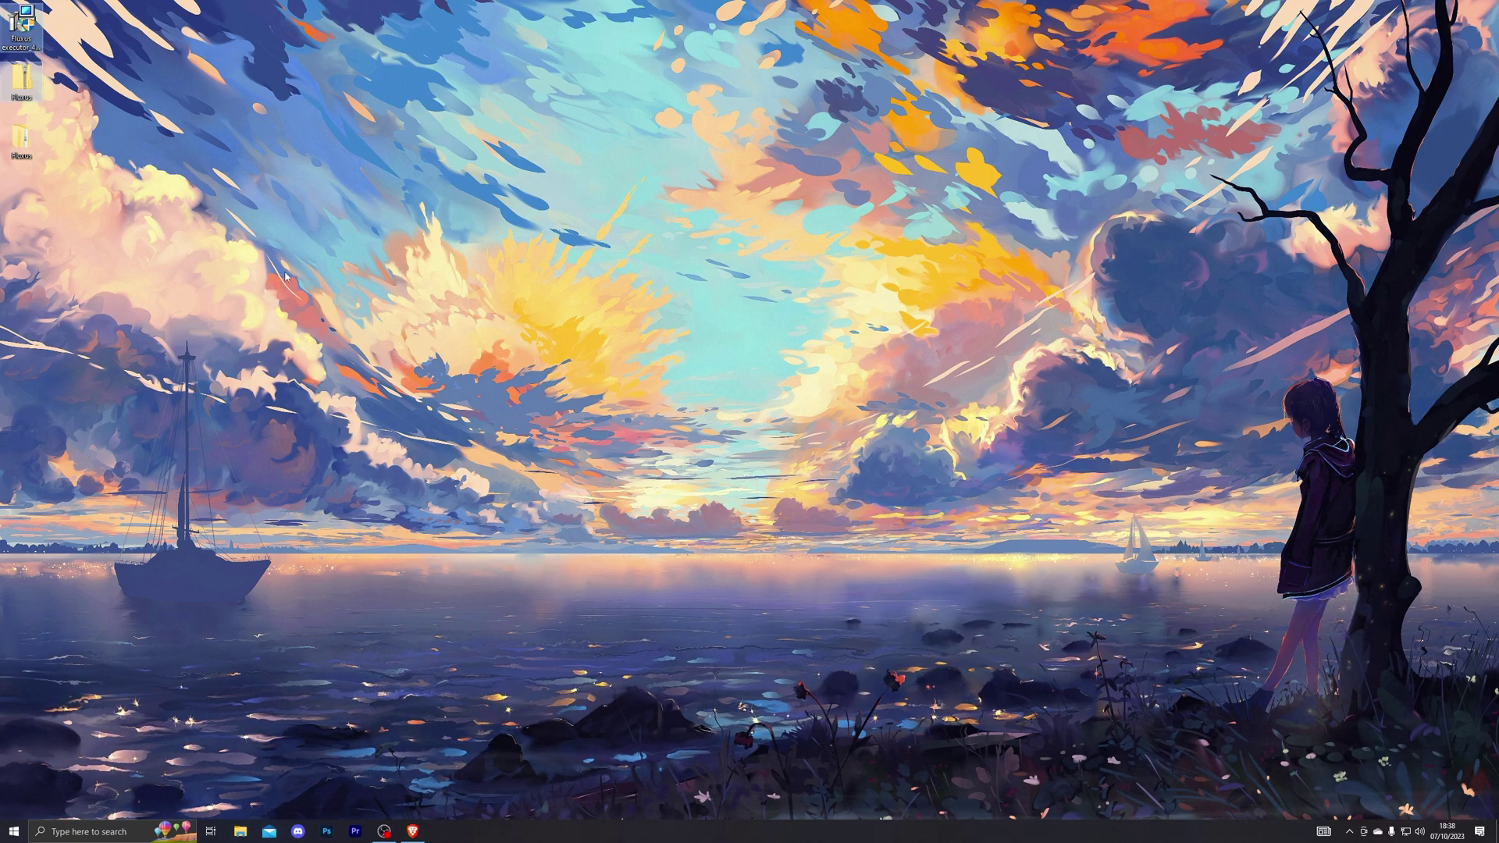
pyautogui.press('Delete')
pyautogui.doubleClick(18, 142)
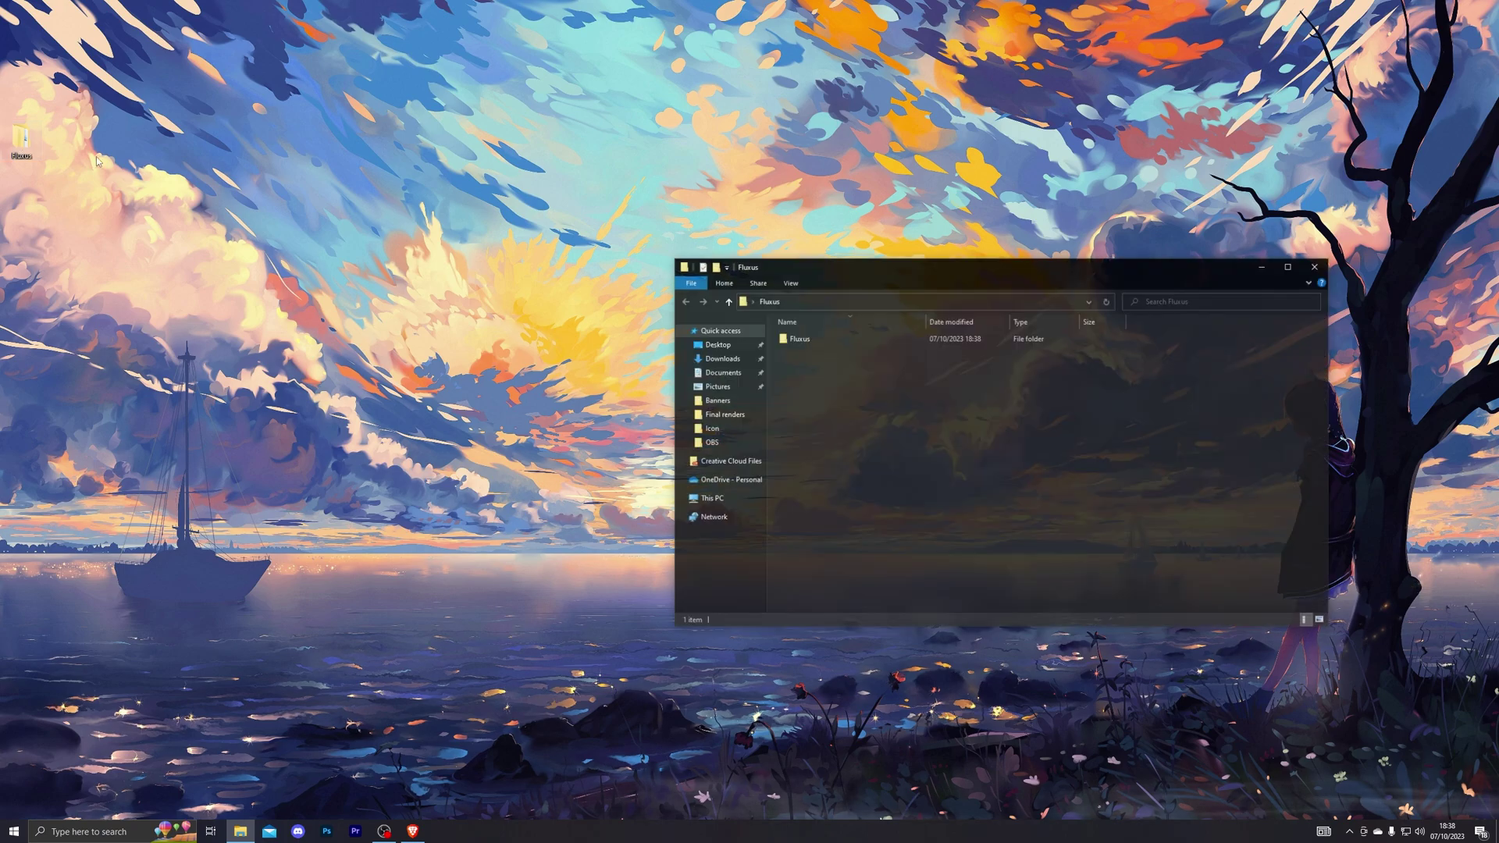
# - Launch Fluxus V7 from the inner Fluxus folder, running it anyway past SmartScreen and UAC
pyautogui.doubleClick(790, 338)
pyautogui.doubleClick(784, 337)
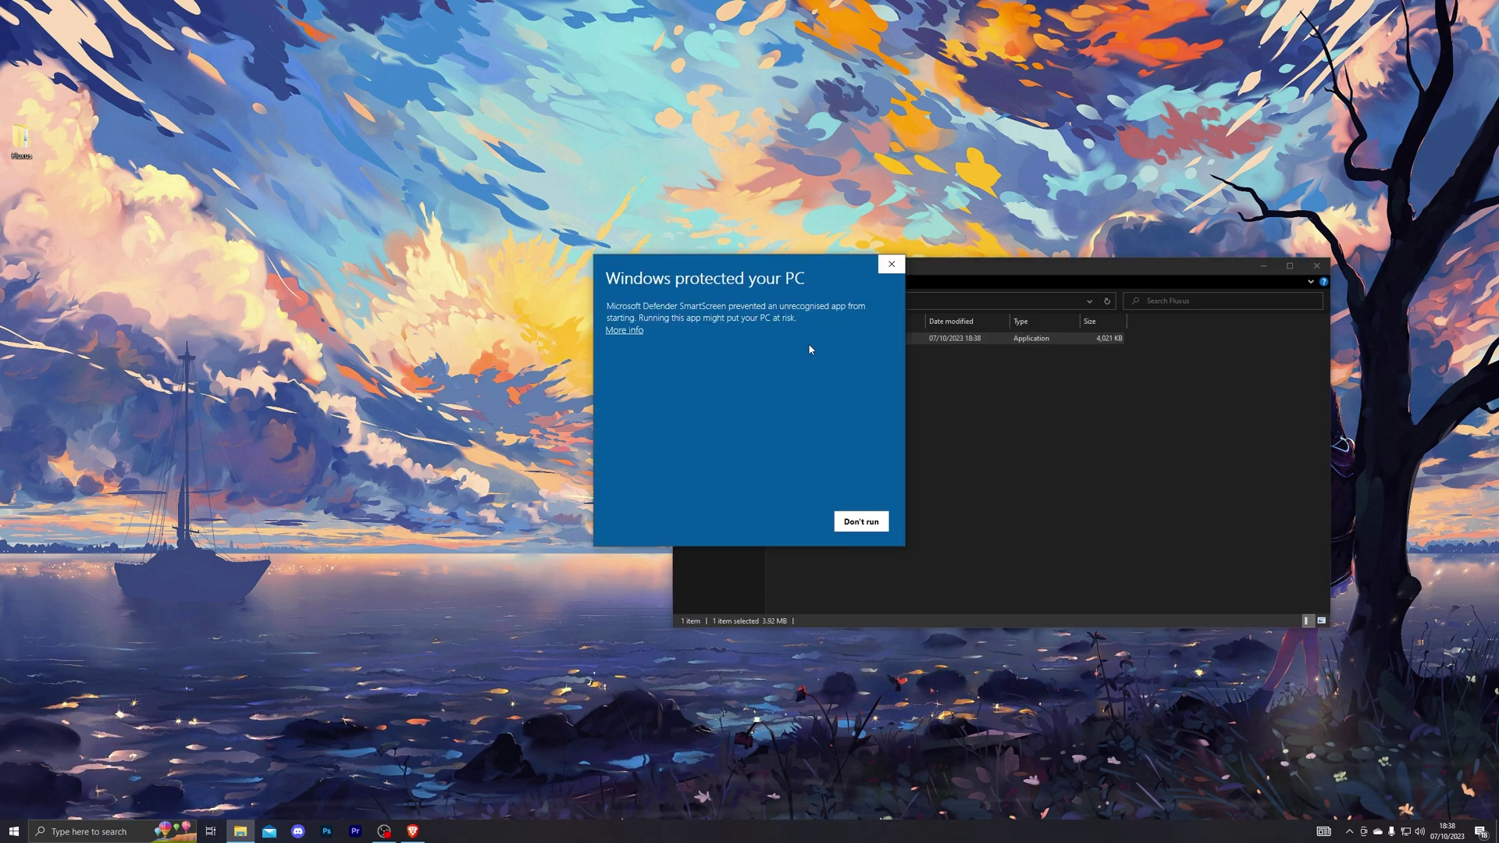
pyautogui.click(628, 331)
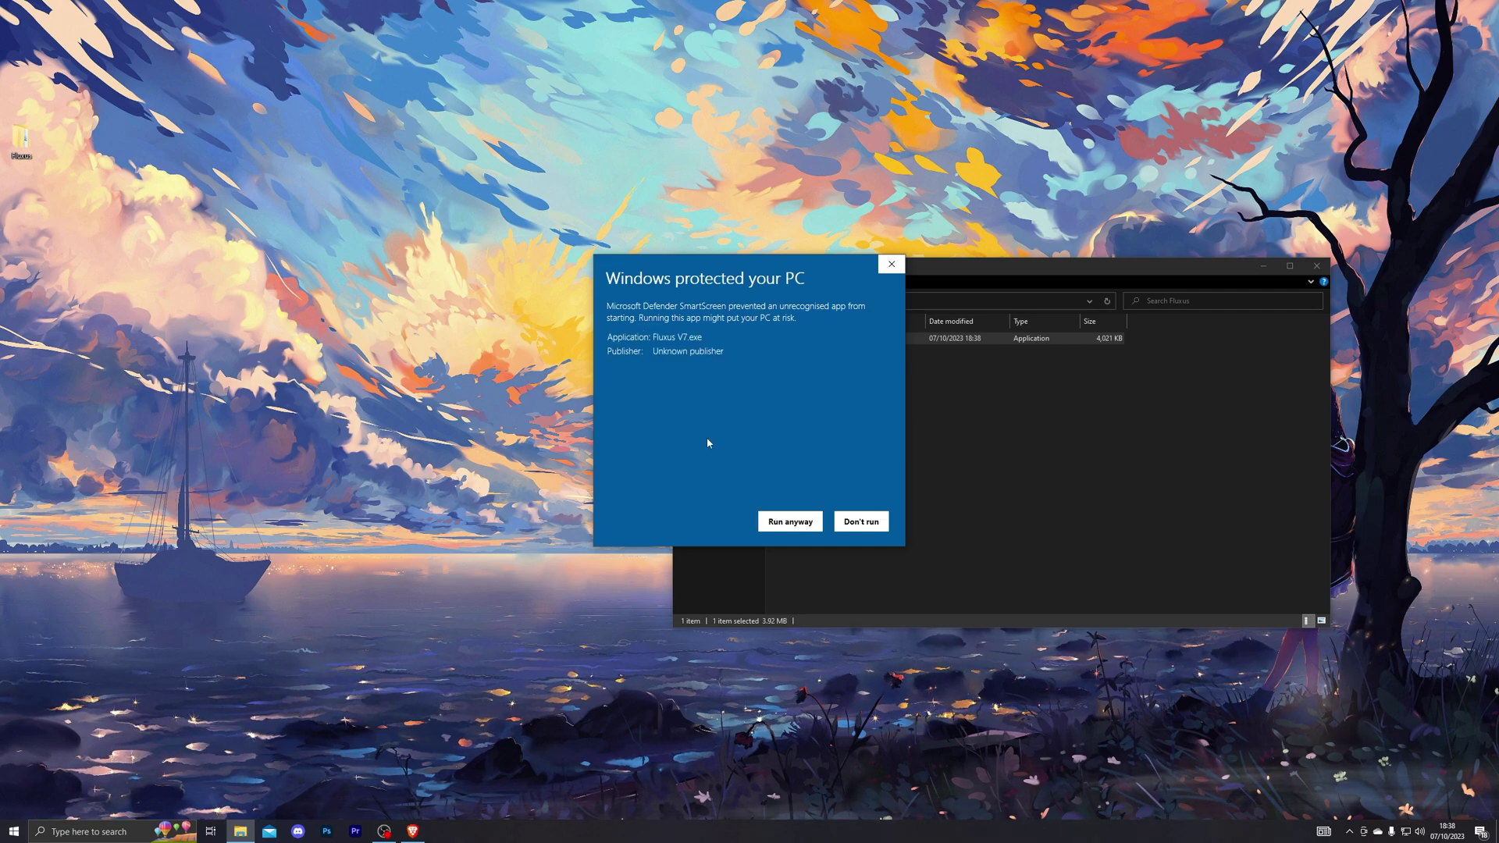
pyautogui.click(790, 522)
pyautogui.click(924, 551)
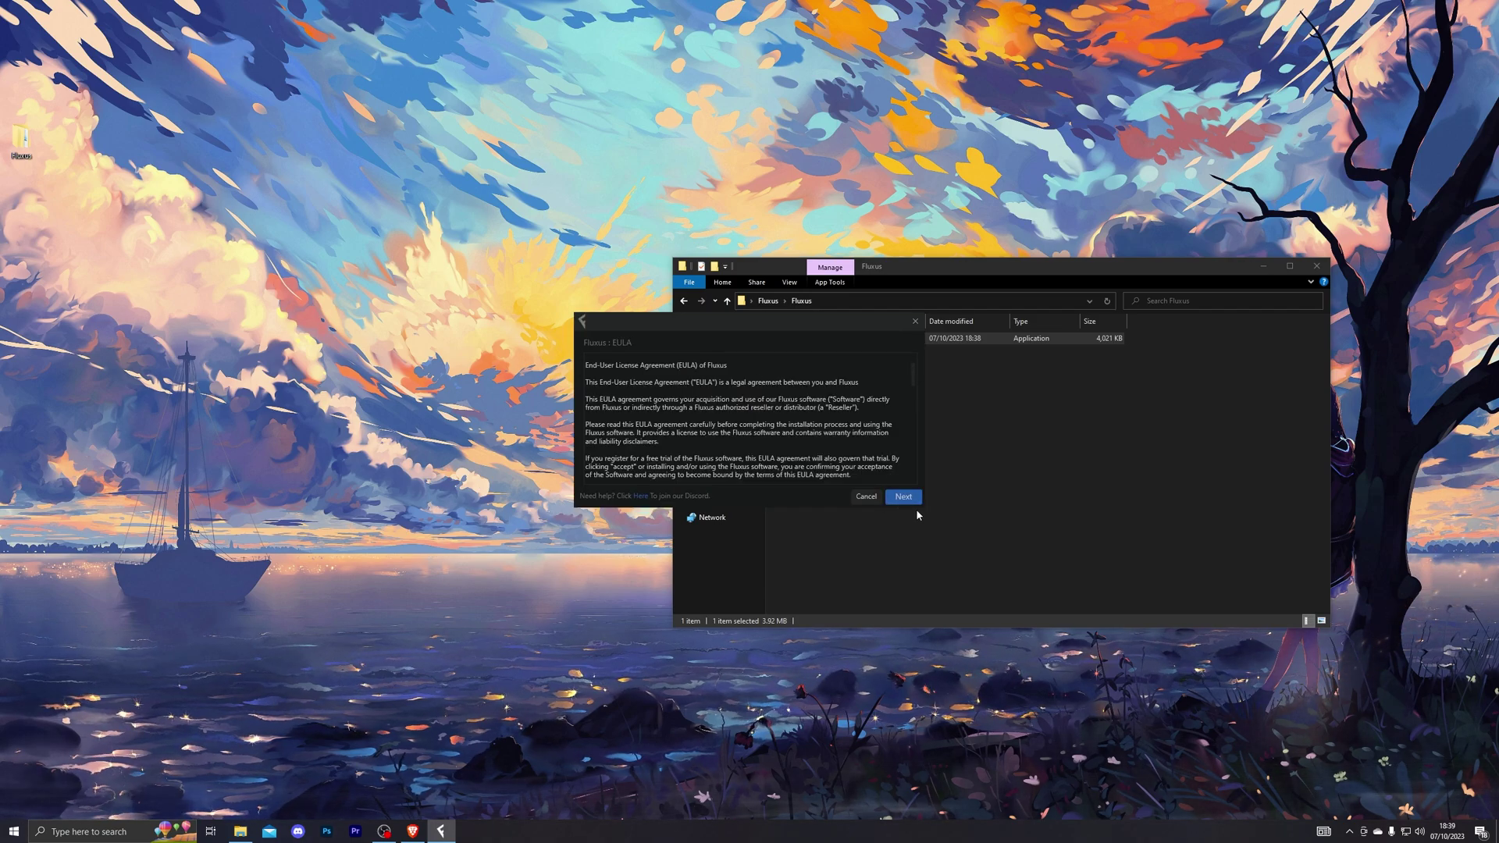
# - Accept the Fluxus EULA and install to the Current Path
pyautogui.click(904, 499)
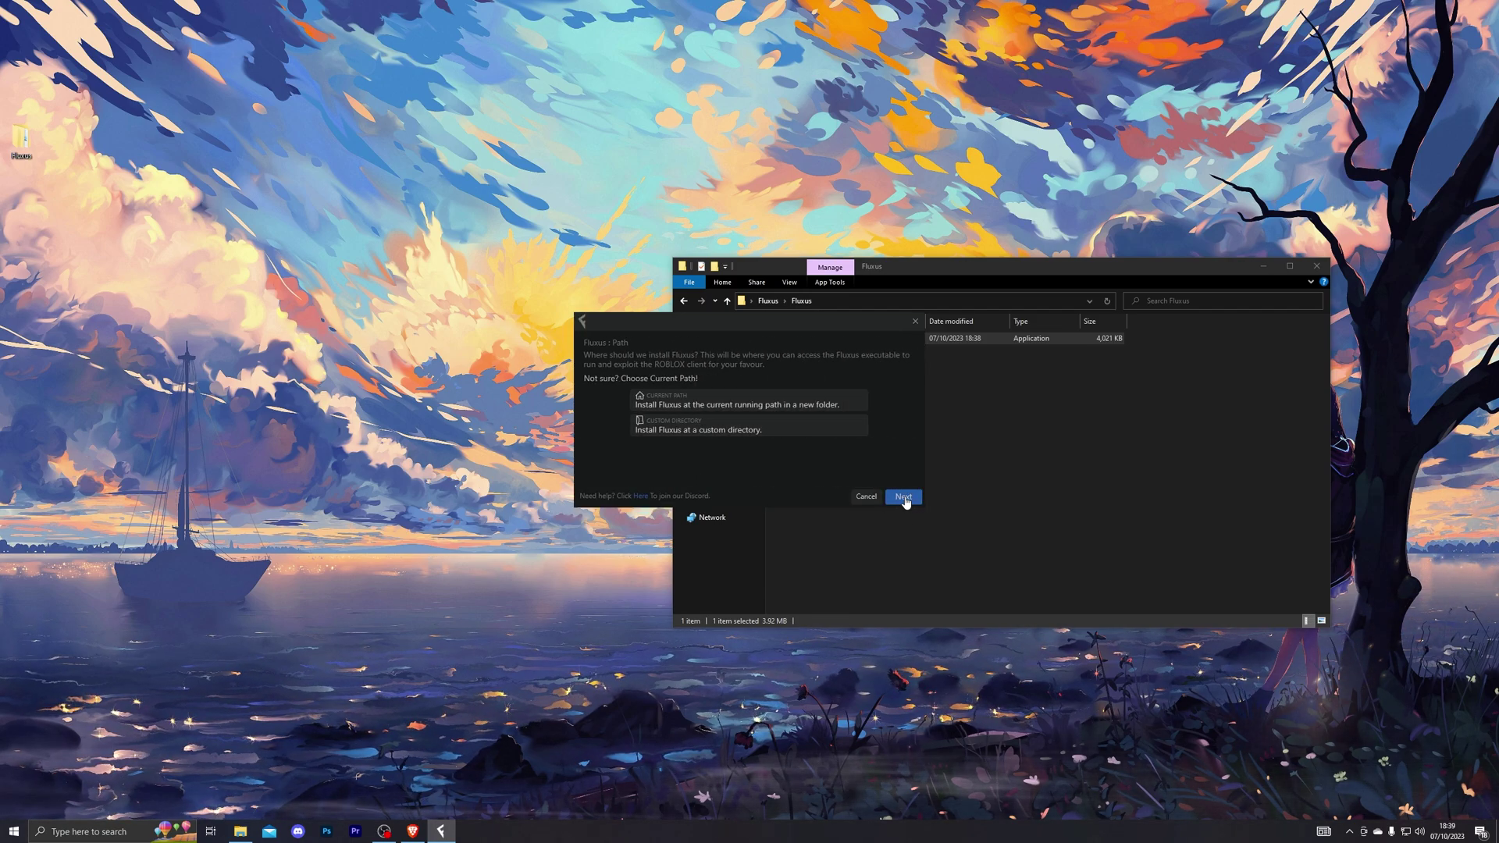
pyautogui.click(709, 400)
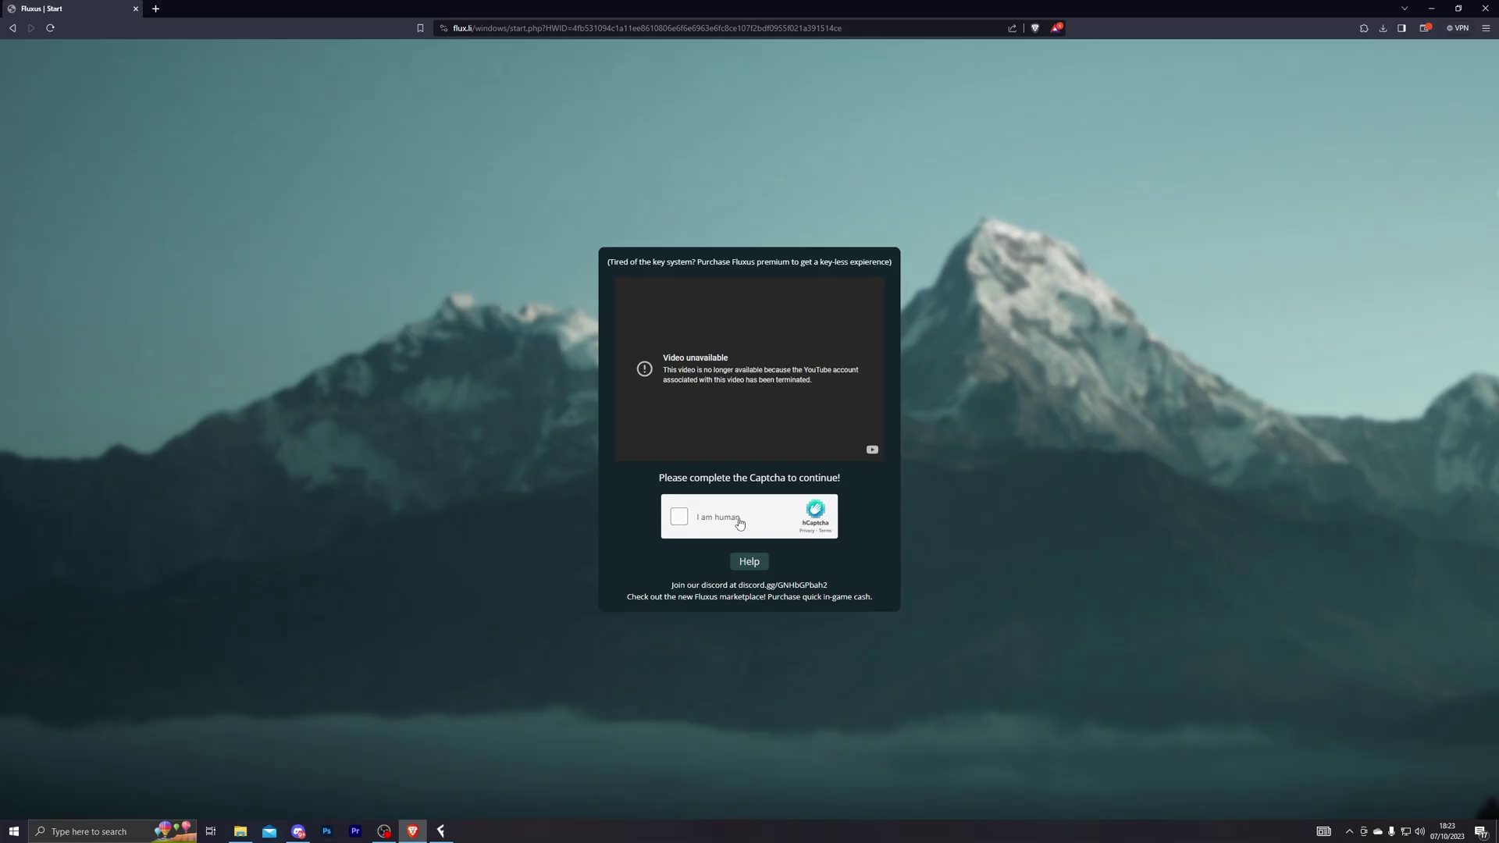
# - Solve the hCaptcha by selecting the two banana images as fresh fruit and verifying
pyautogui.click(738, 517)
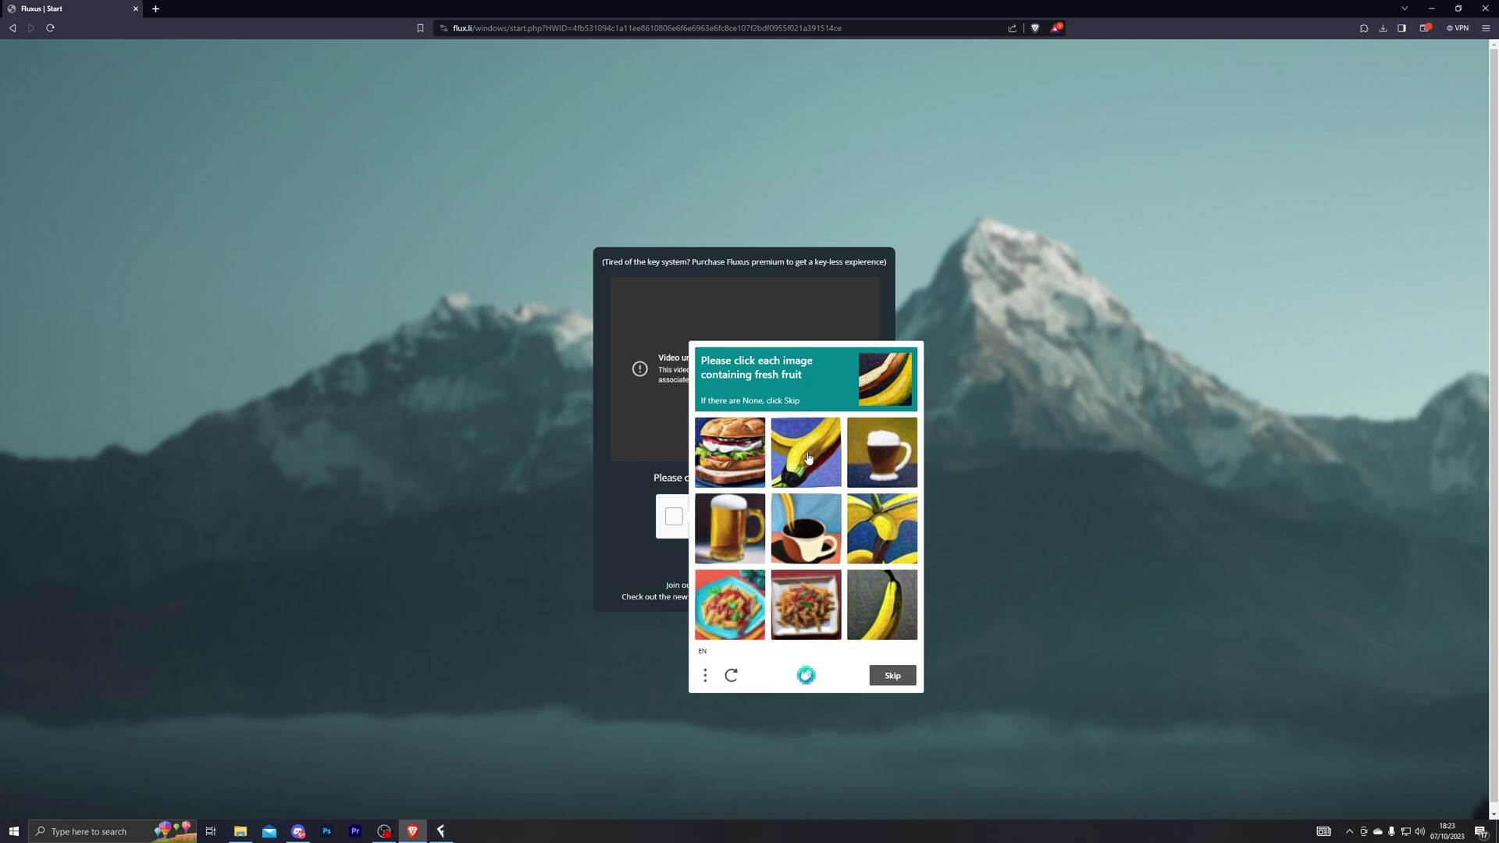
pyautogui.click(803, 456)
pyautogui.click(881, 604)
pyautogui.click(892, 675)
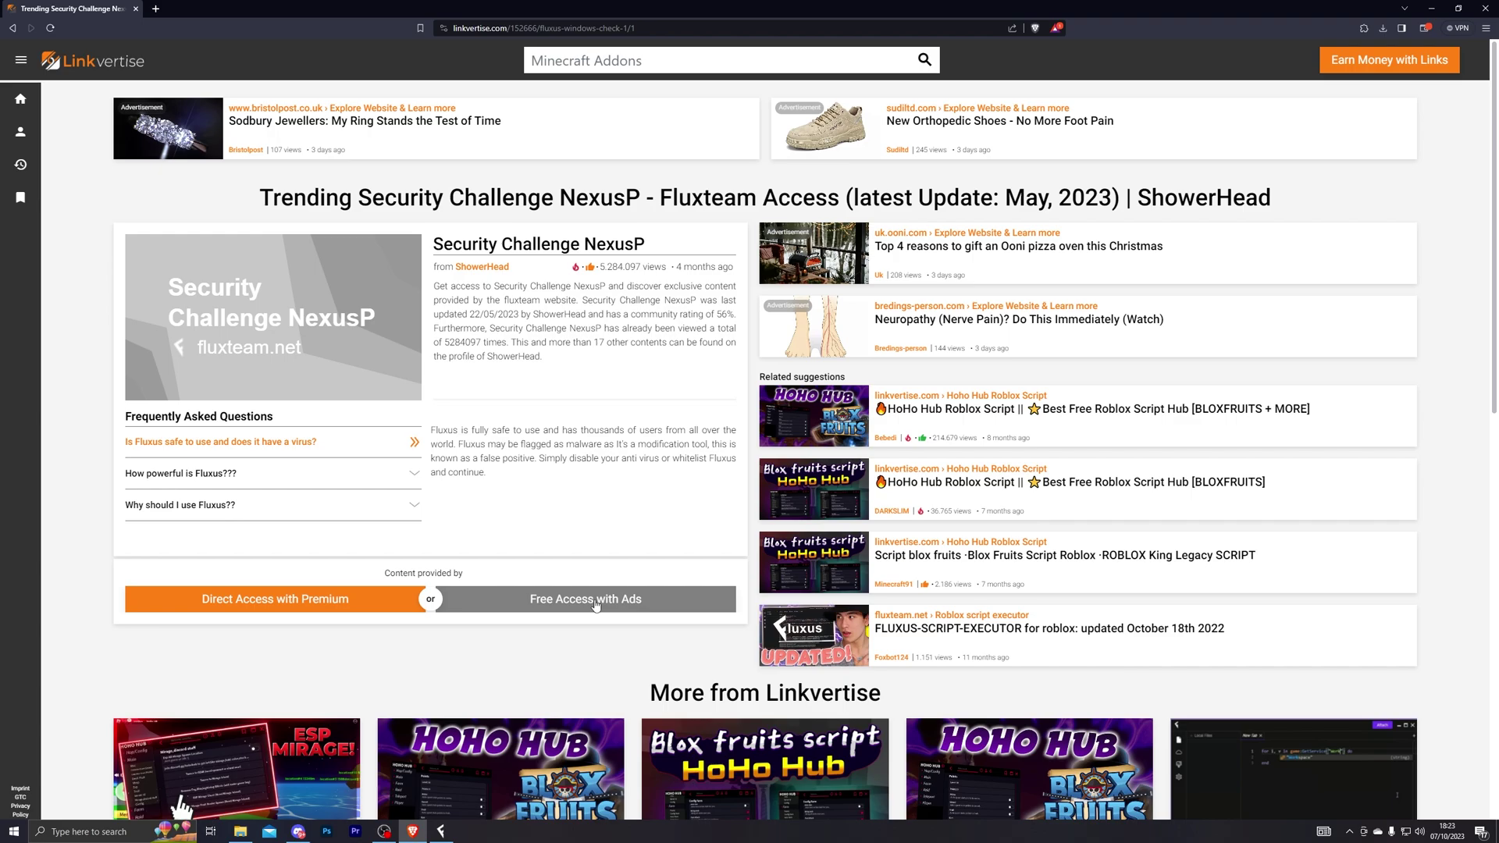
# - Clear the first checkpoint via Free Access with Ads, visiting the SUEZ advert site
pyautogui.click(596, 603)
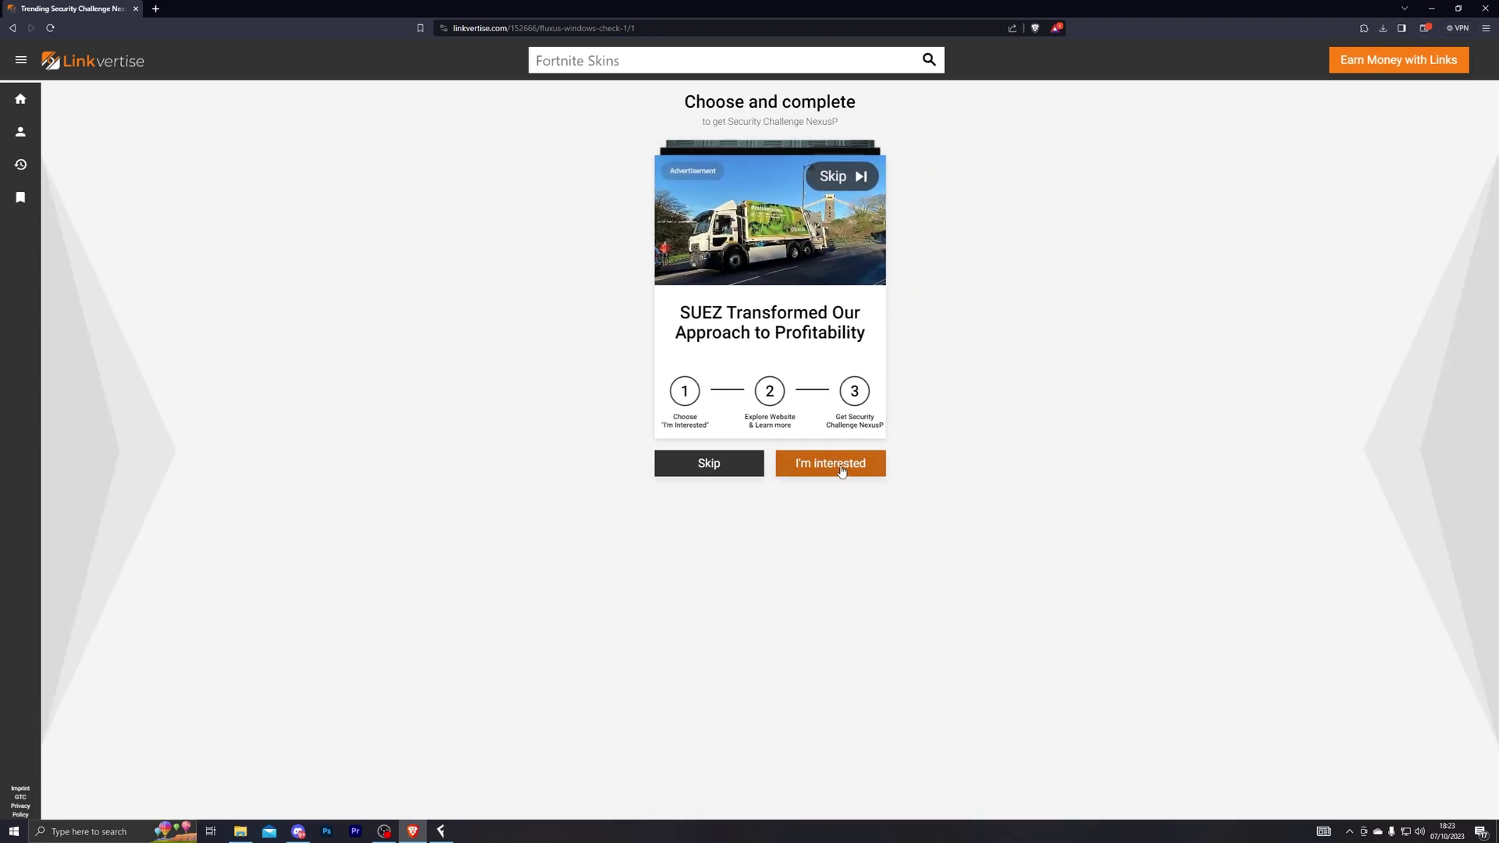
pyautogui.click(836, 473)
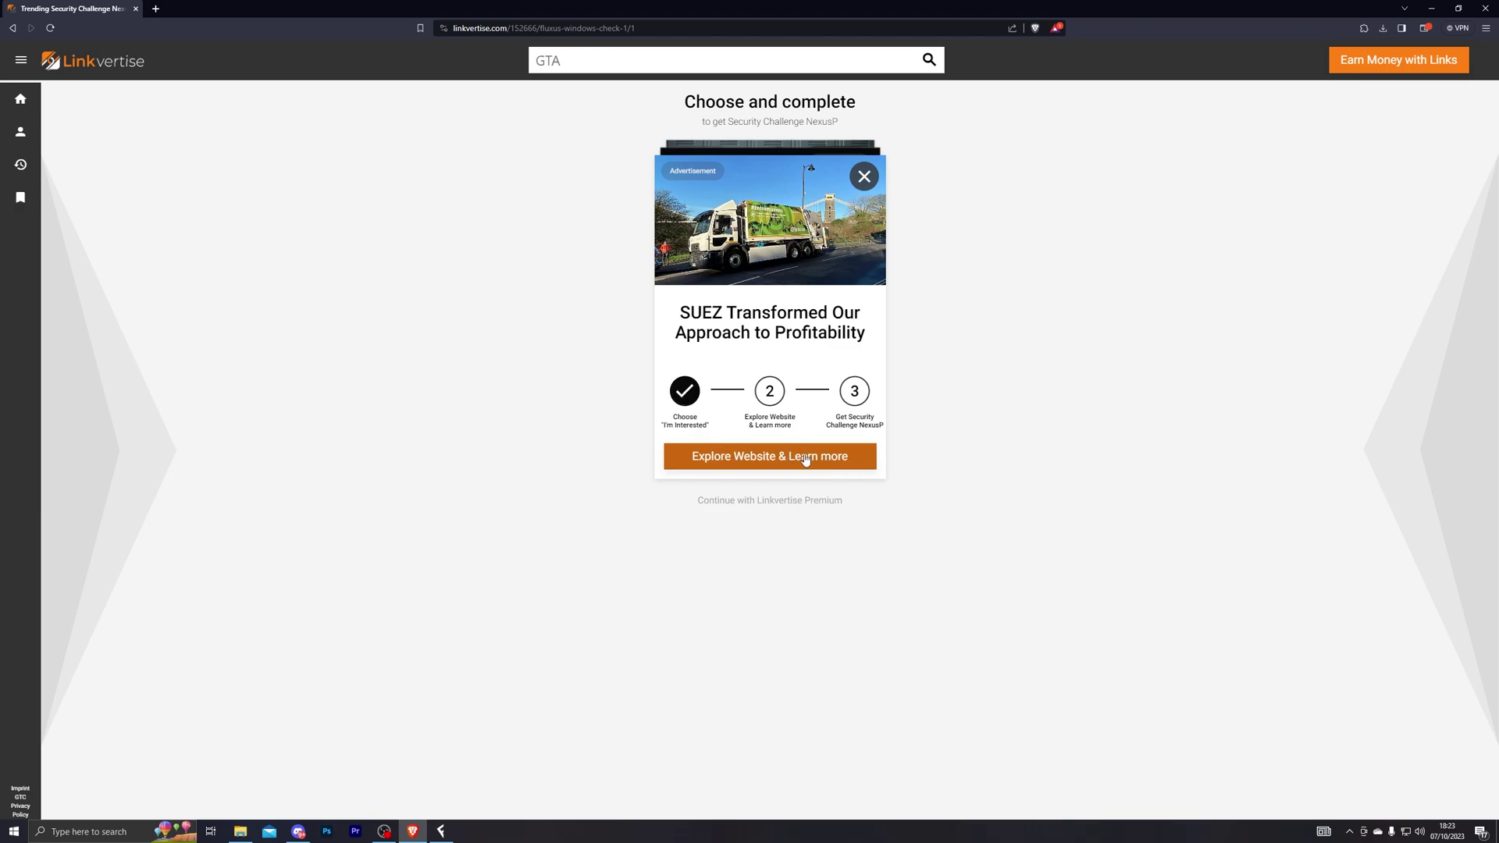
pyautogui.click(721, 456)
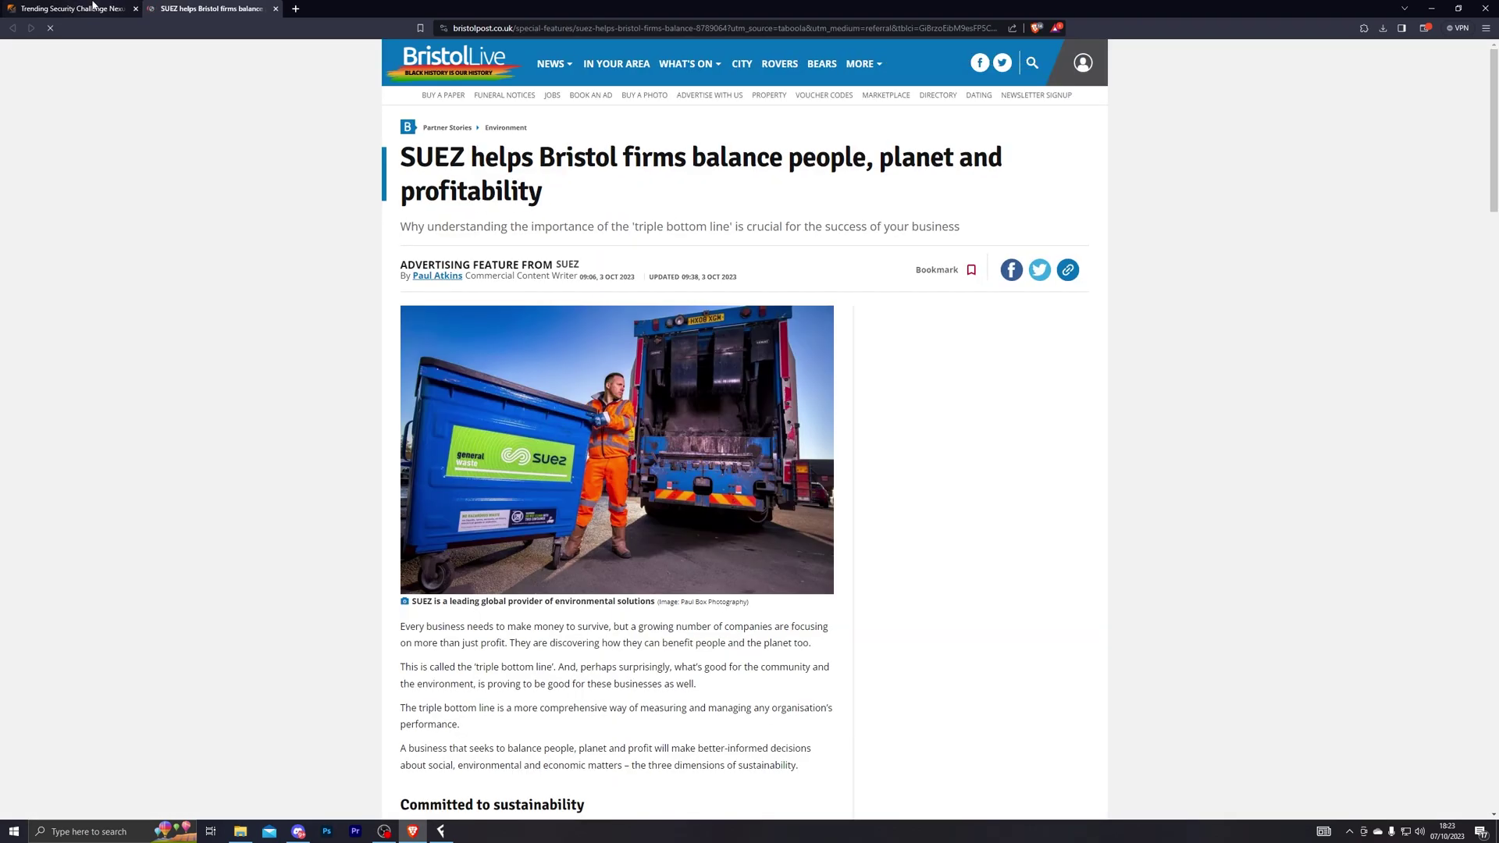
pyautogui.click(92, 8)
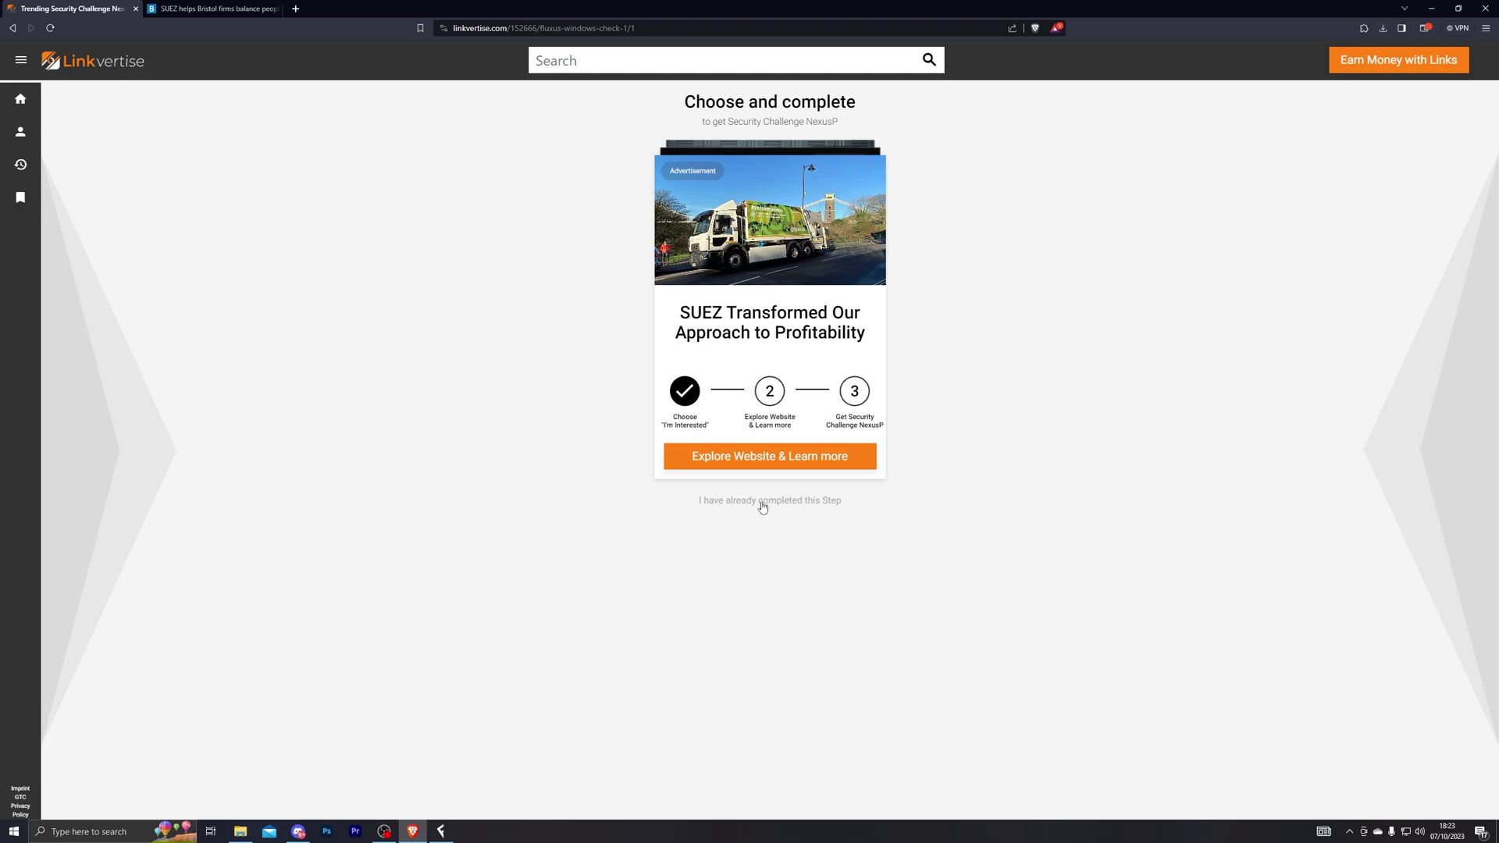
pyautogui.click(803, 500)
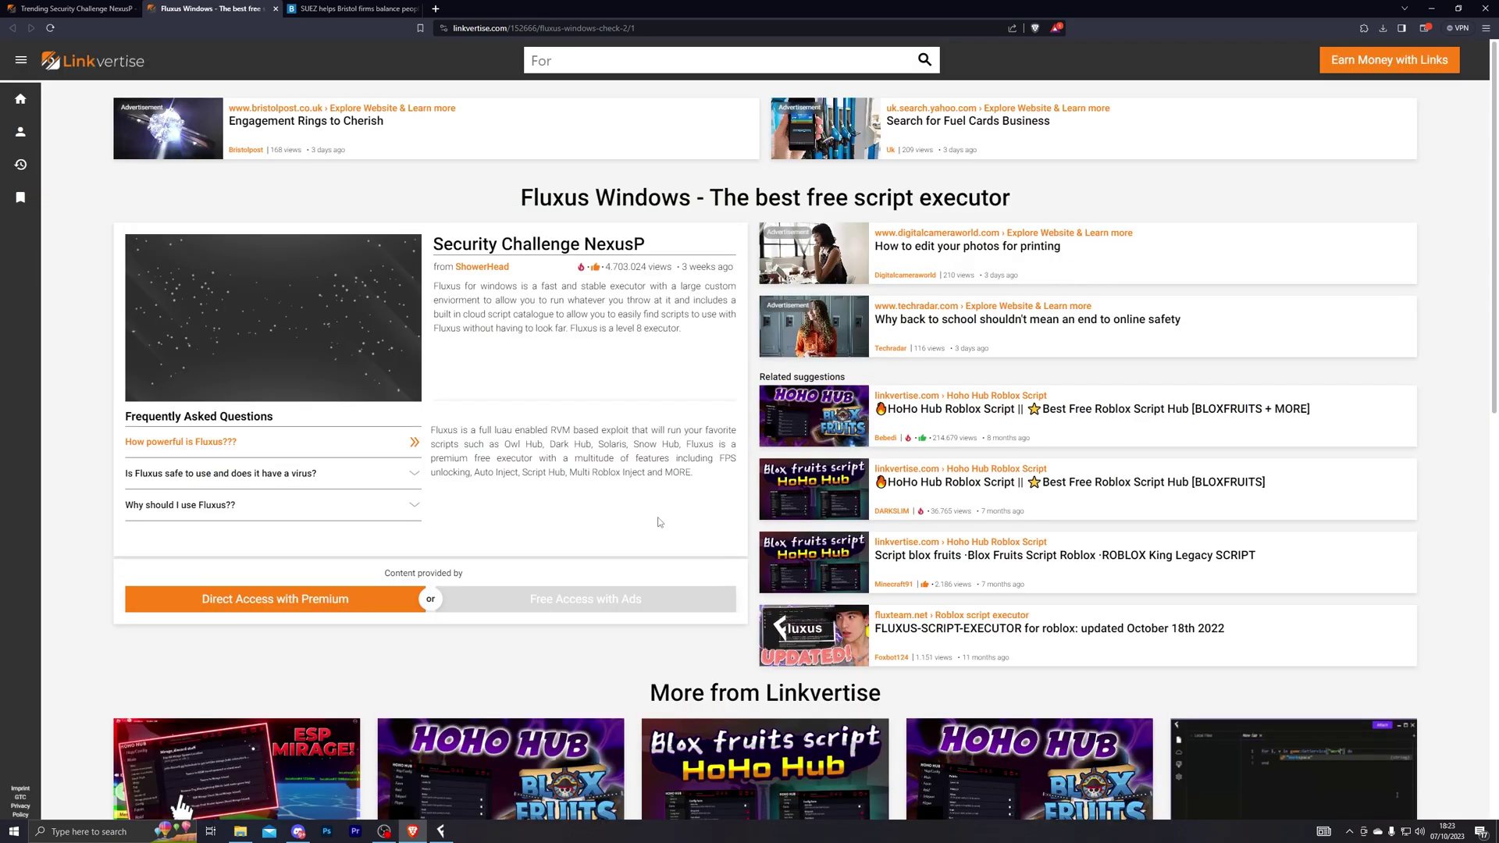
# - Take Free Access with Ads, open the SUEZ advert site, then confirm the step completed
pyautogui.click(632, 608)
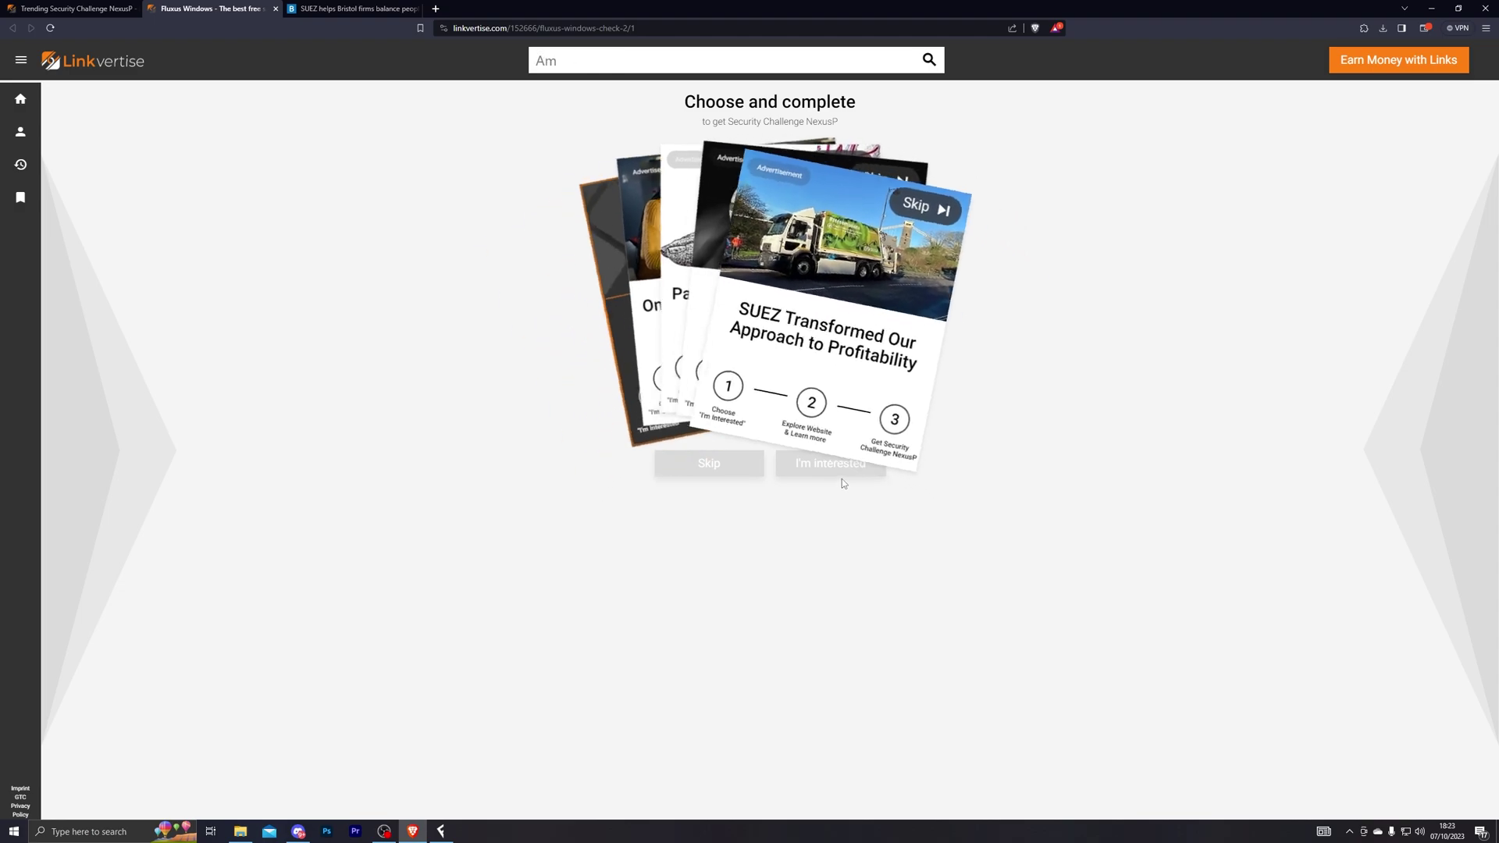
pyautogui.click(846, 466)
pyautogui.click(845, 460)
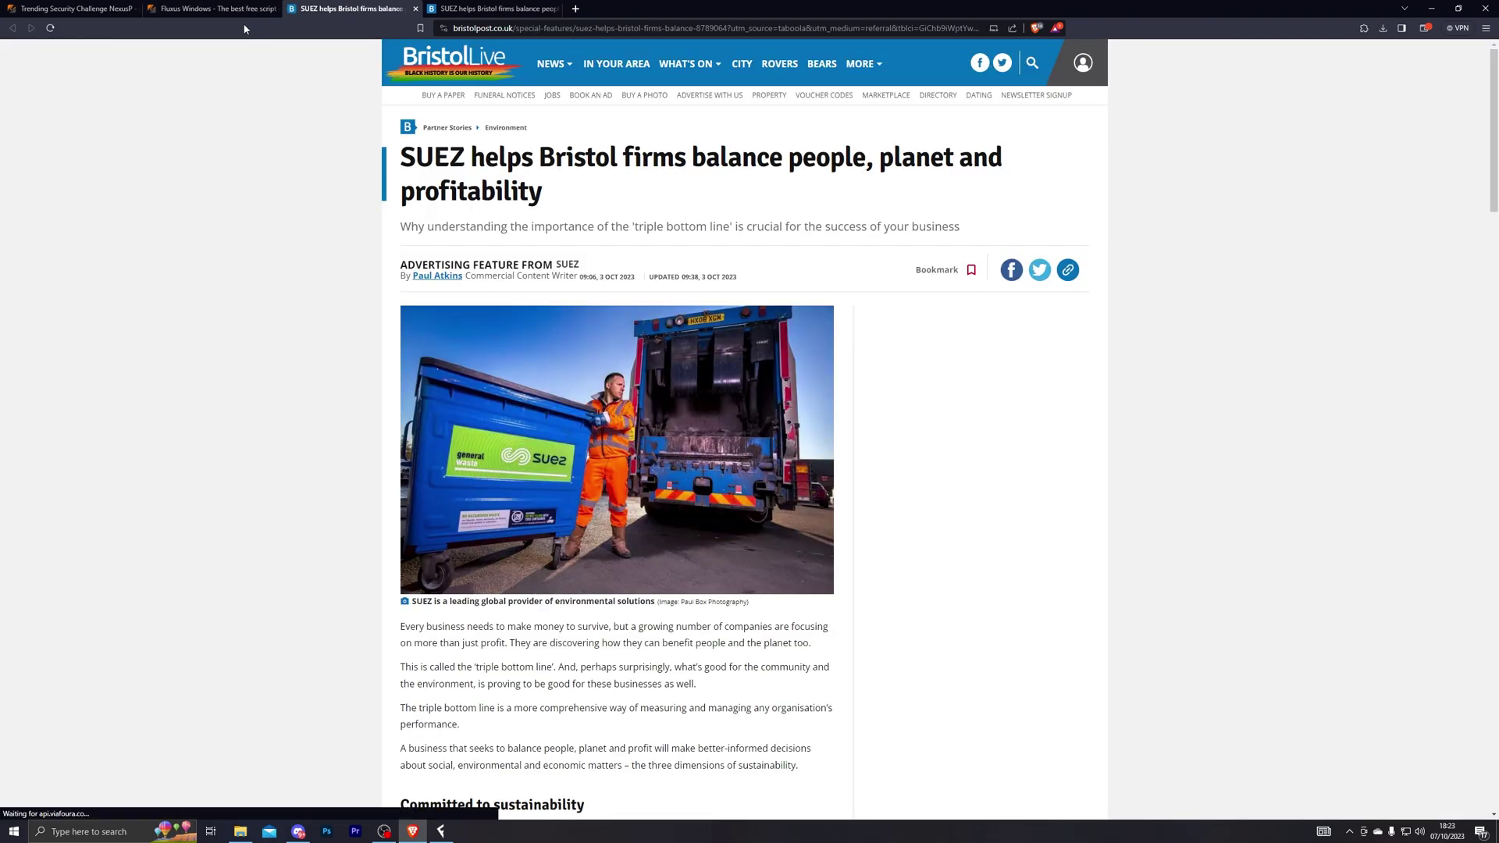
pyautogui.click(238, 11)
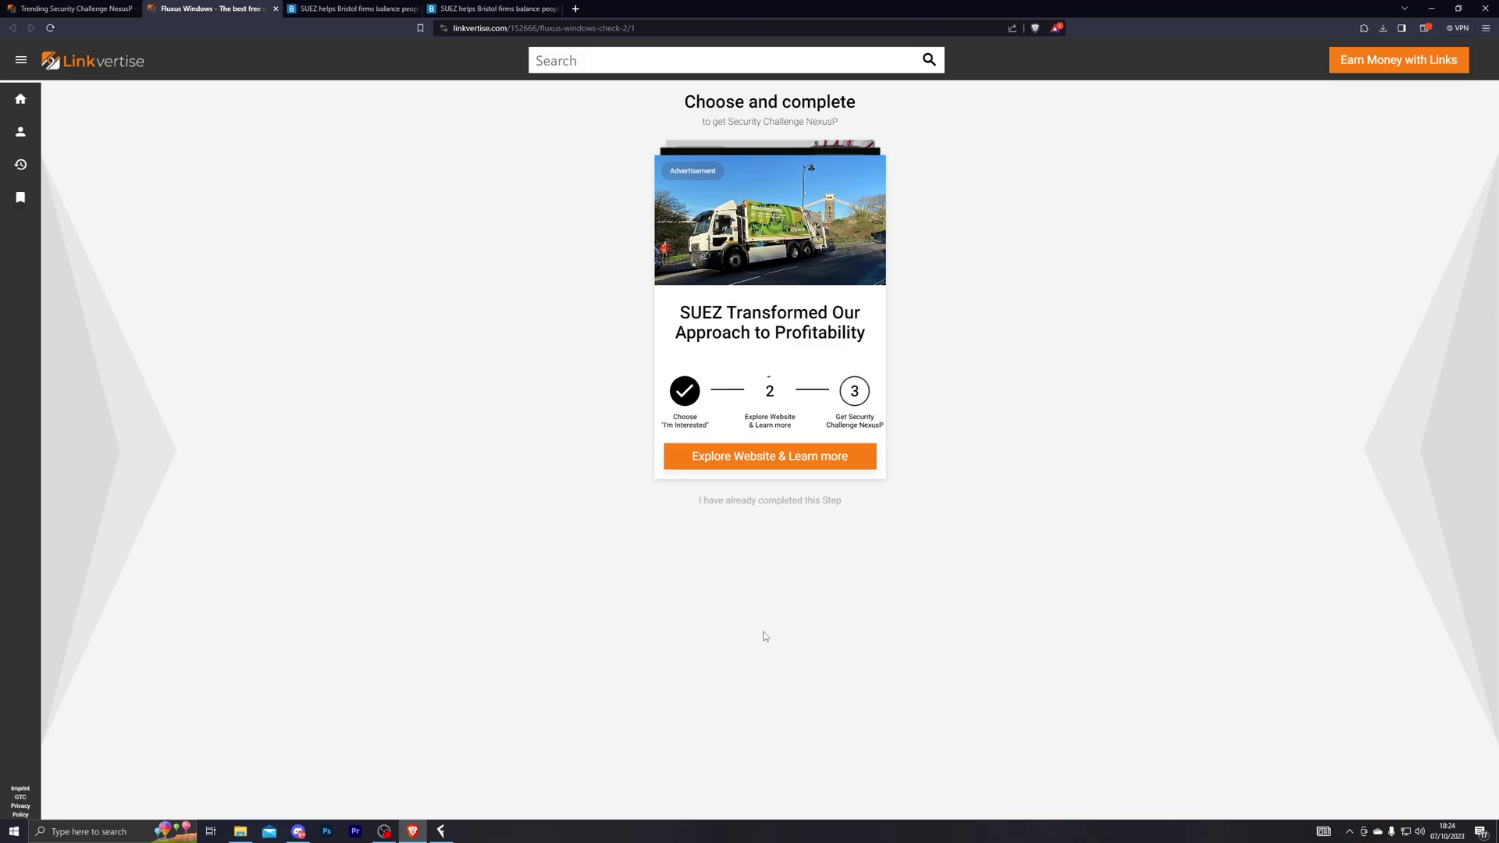
pyautogui.click(770, 509)
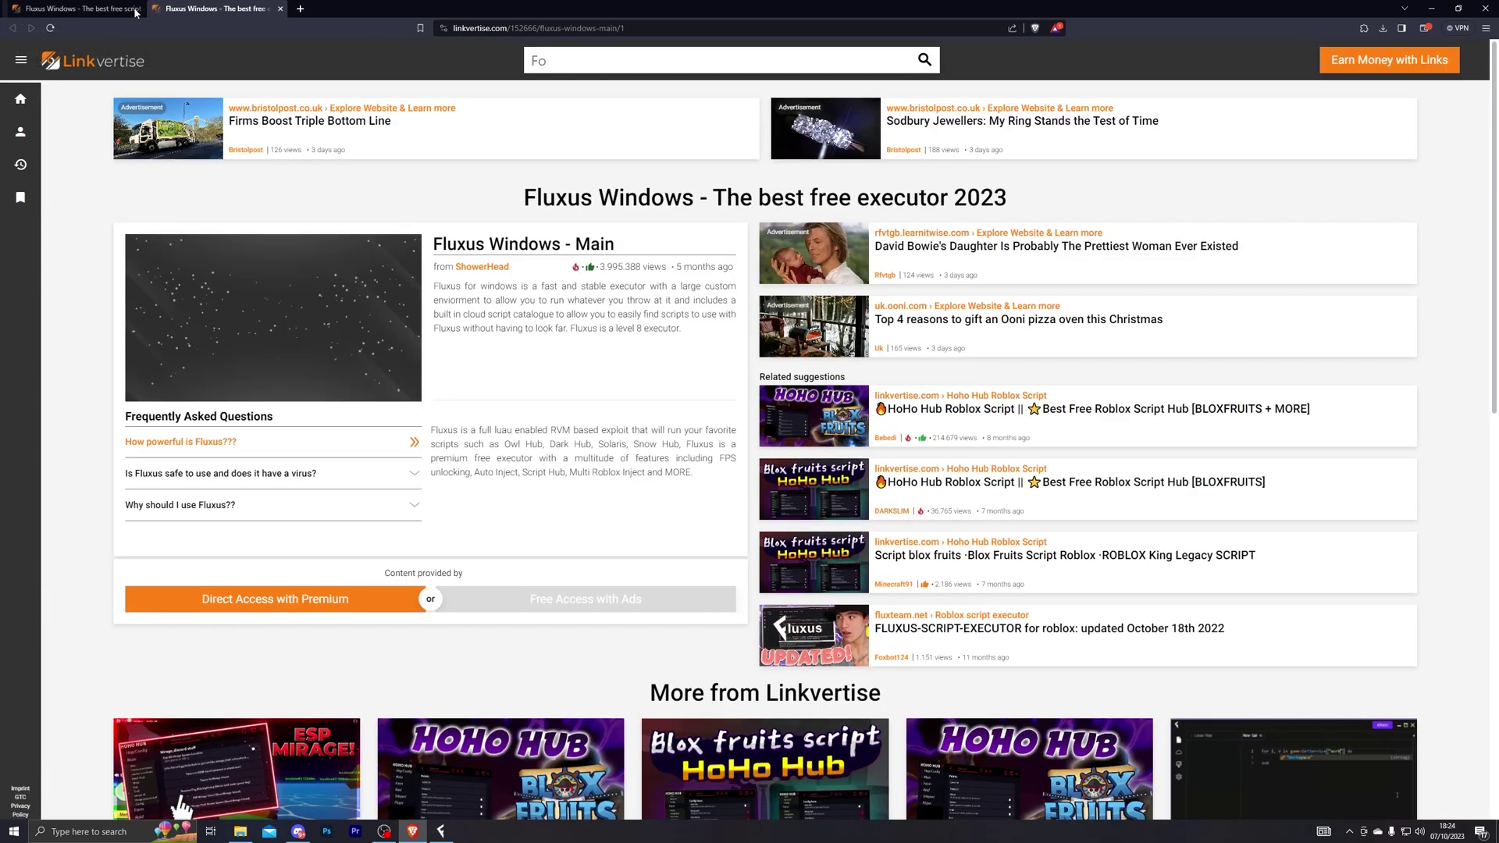
# - Take Free Access with Ads, skip the premium card, visit the Sky Glass advert, and confirm completion
pyautogui.click(690, 603)
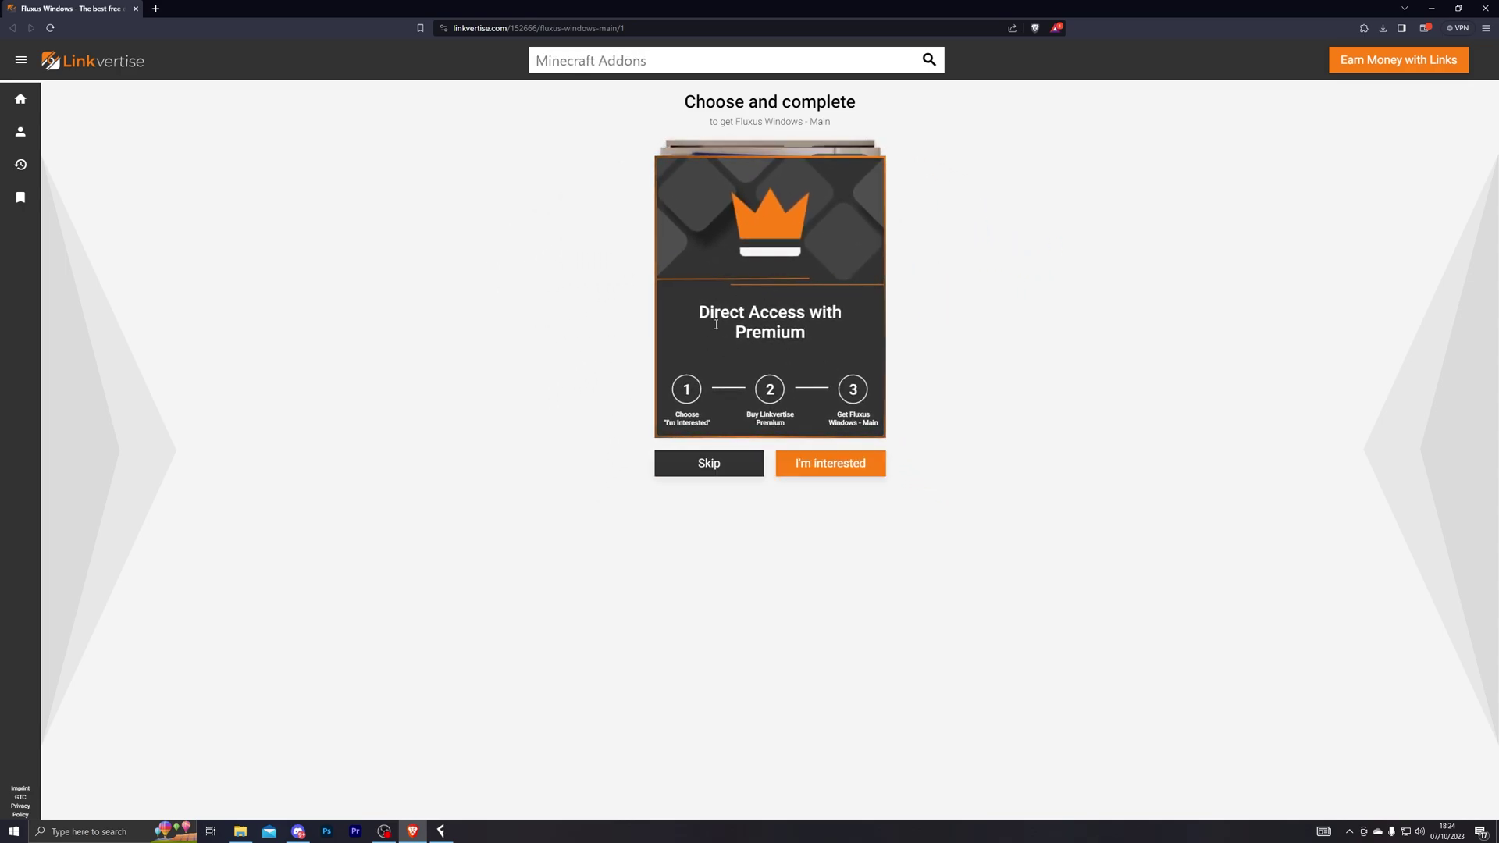
pyautogui.click(712, 465)
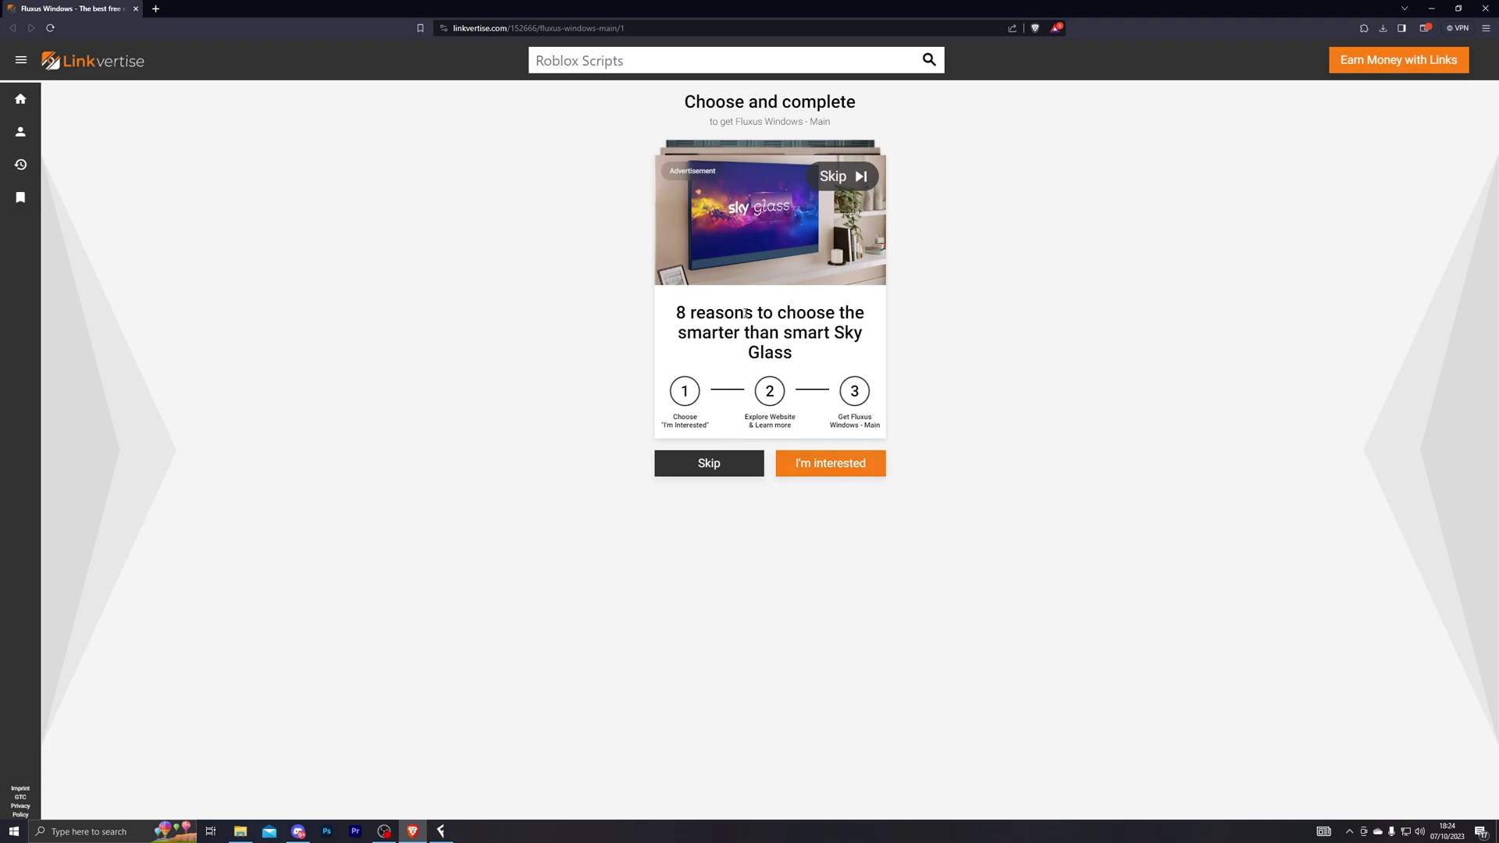
pyautogui.click(803, 463)
pyautogui.click(803, 461)
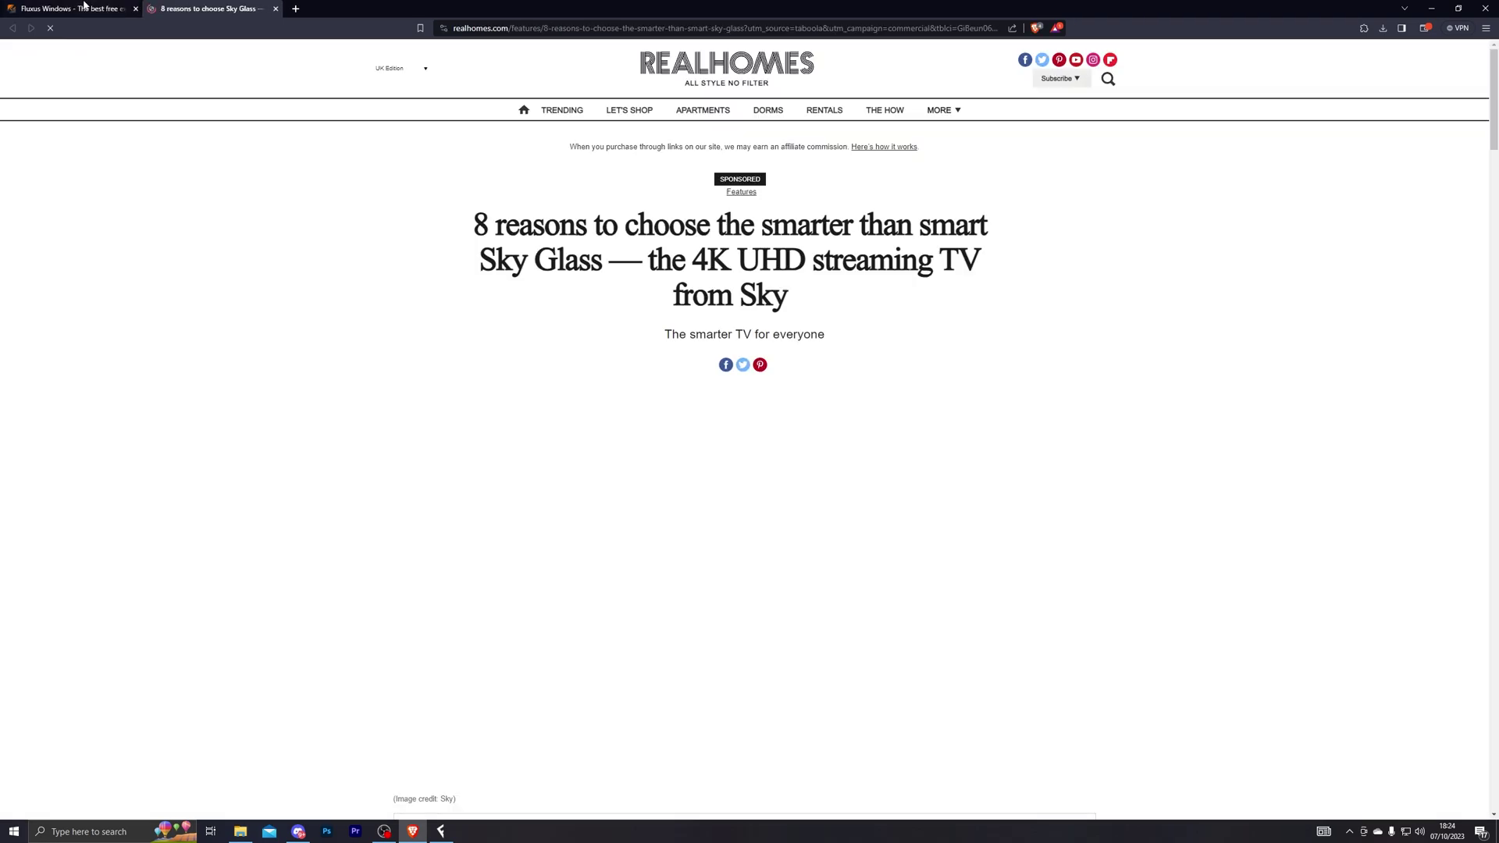
pyautogui.click(41, 7)
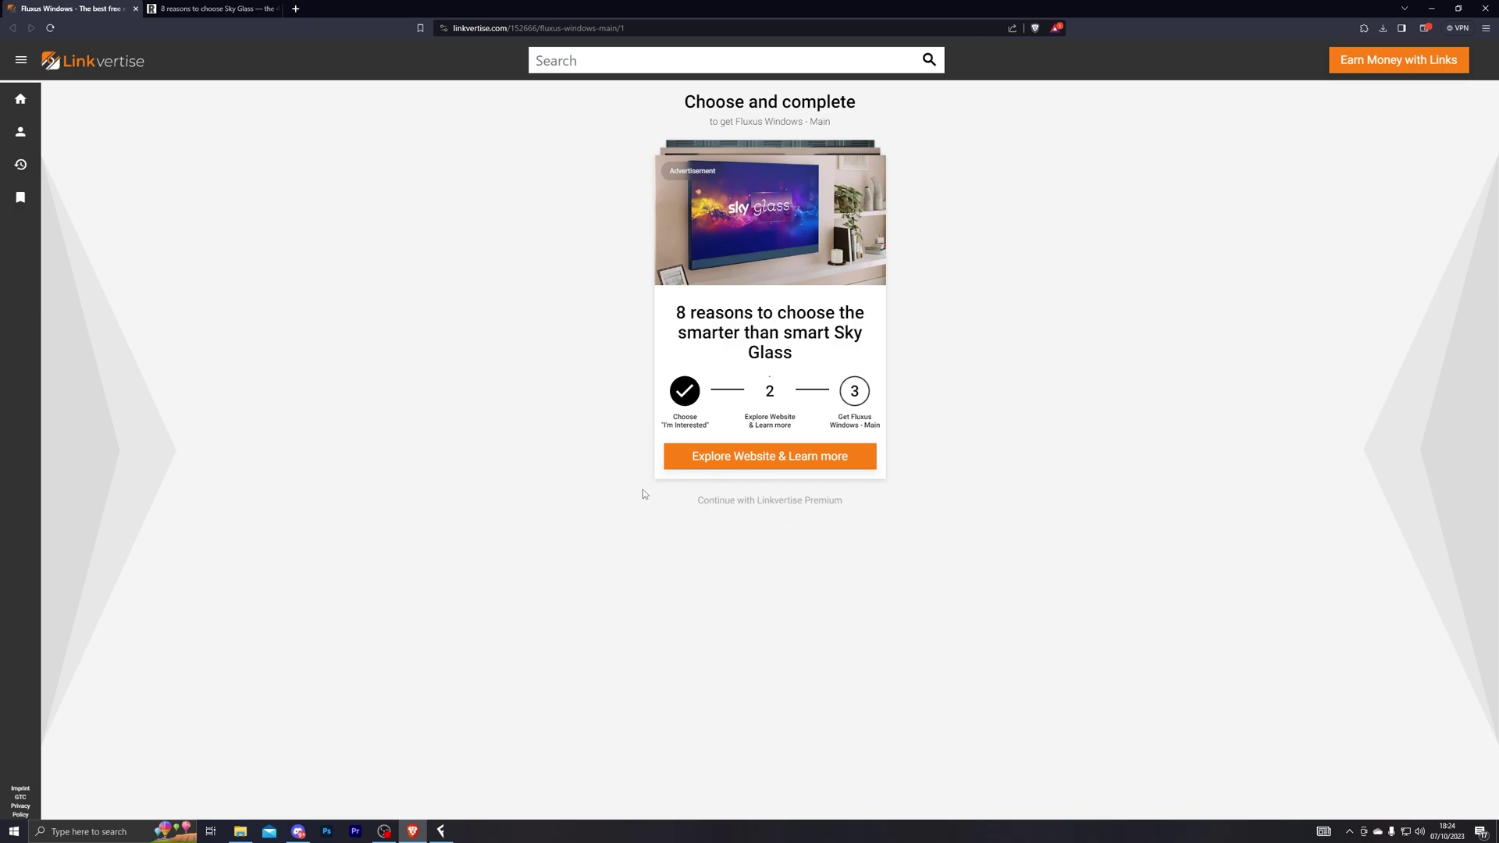
pyautogui.click(831, 505)
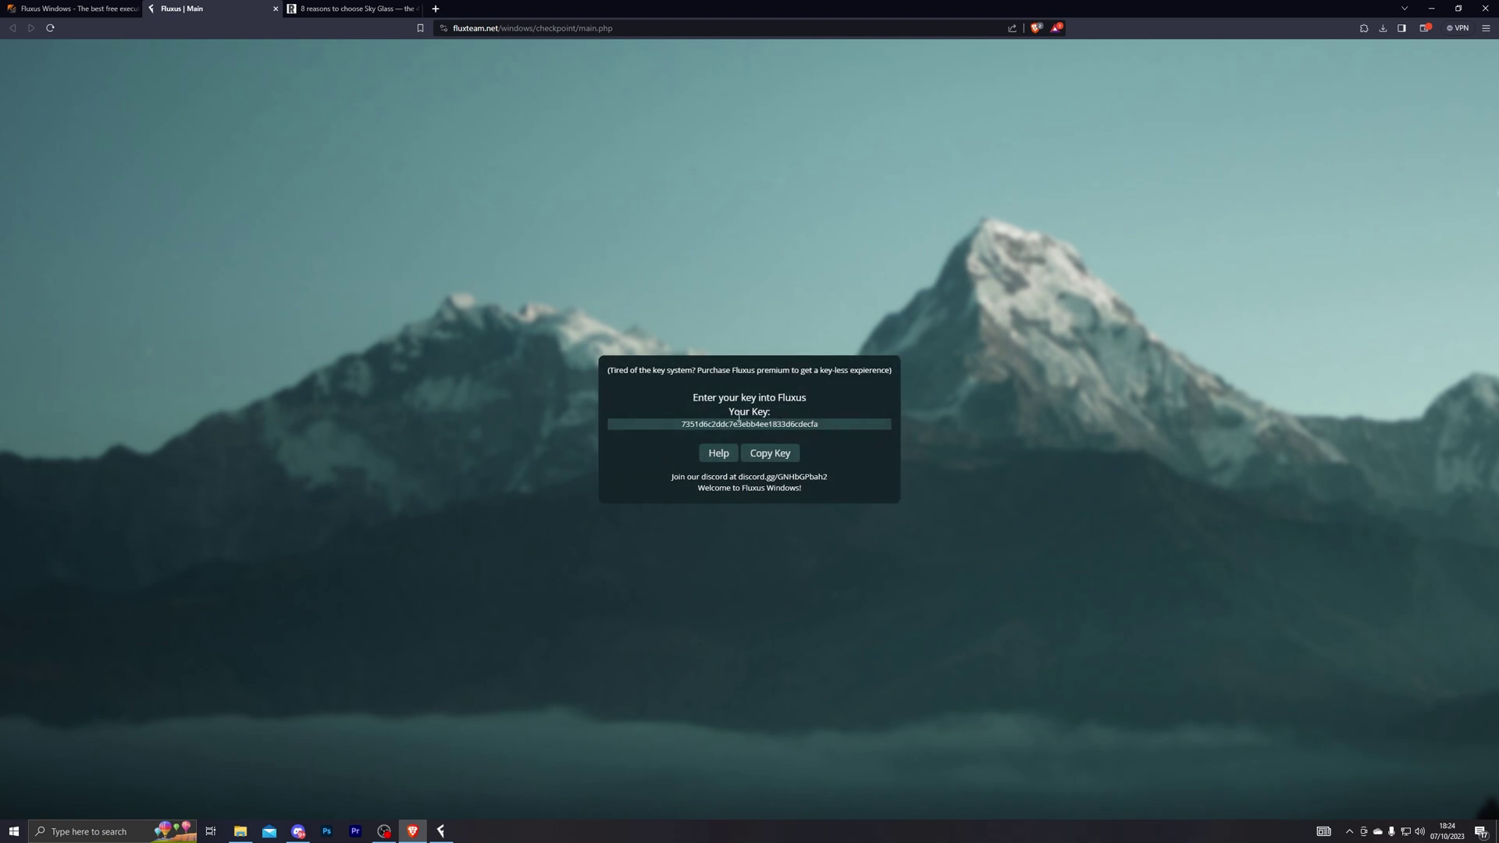
# - Copy the generated key and paste it into Fluxus's Input Key field to log in
pyautogui.click(442, 830)
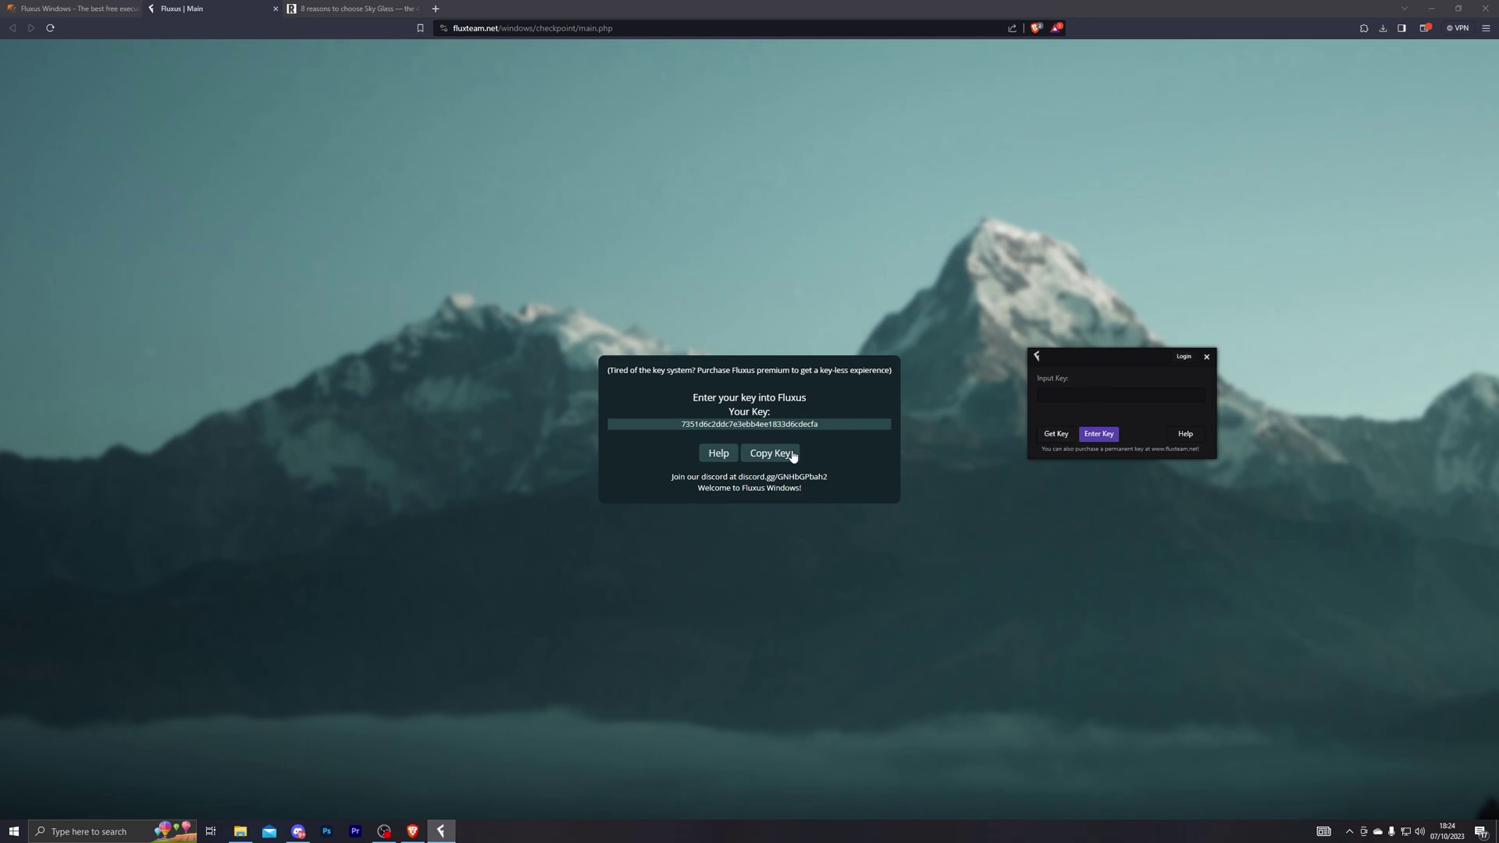
pyautogui.click(795, 455)
pyautogui.click(853, 94)
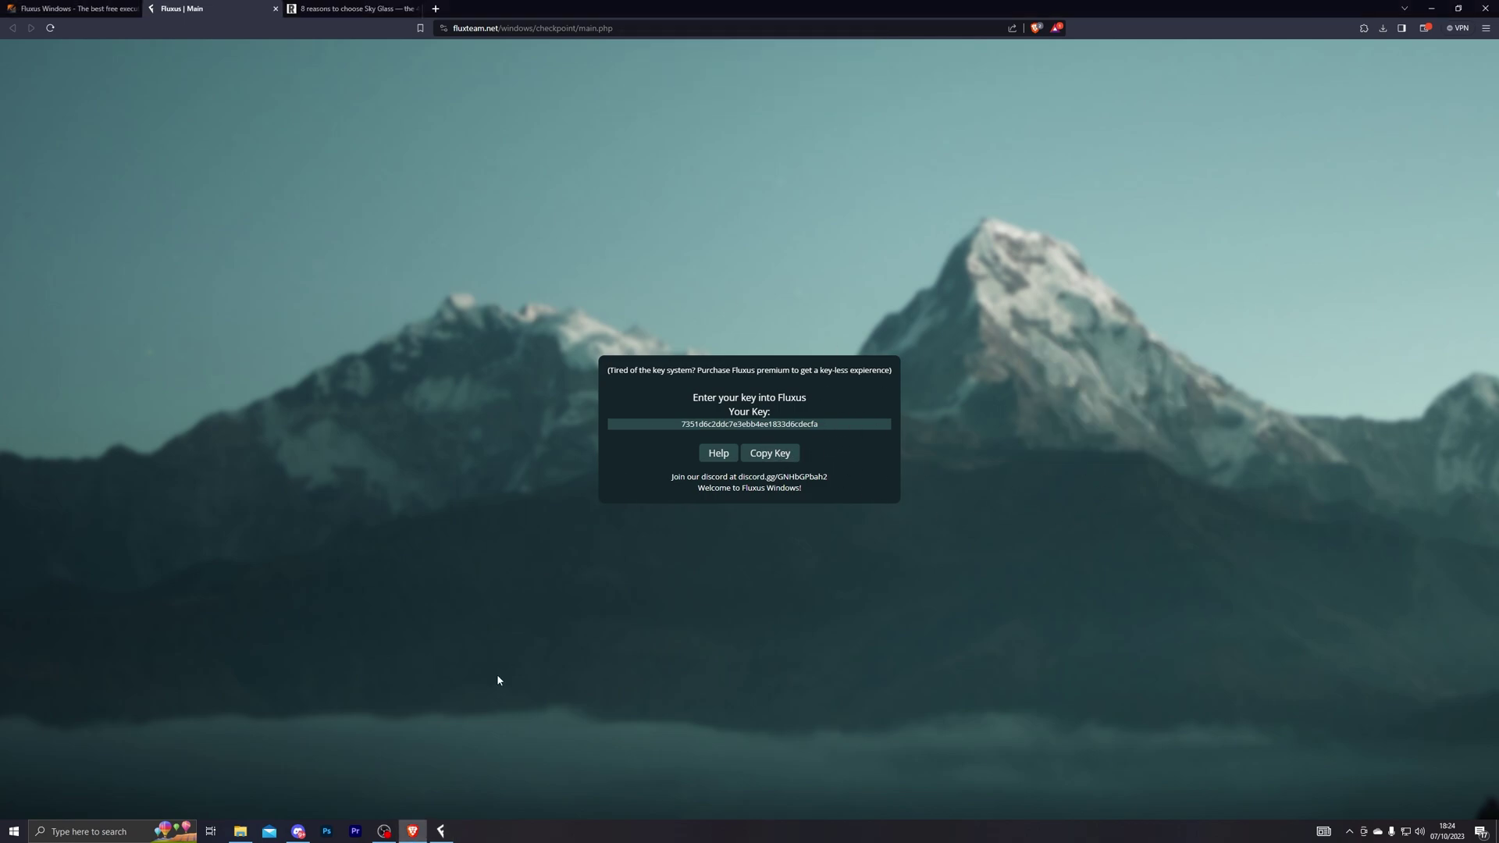
pyautogui.click(441, 830)
pyautogui.rightClick(1064, 395)
pyautogui.click(1085, 428)
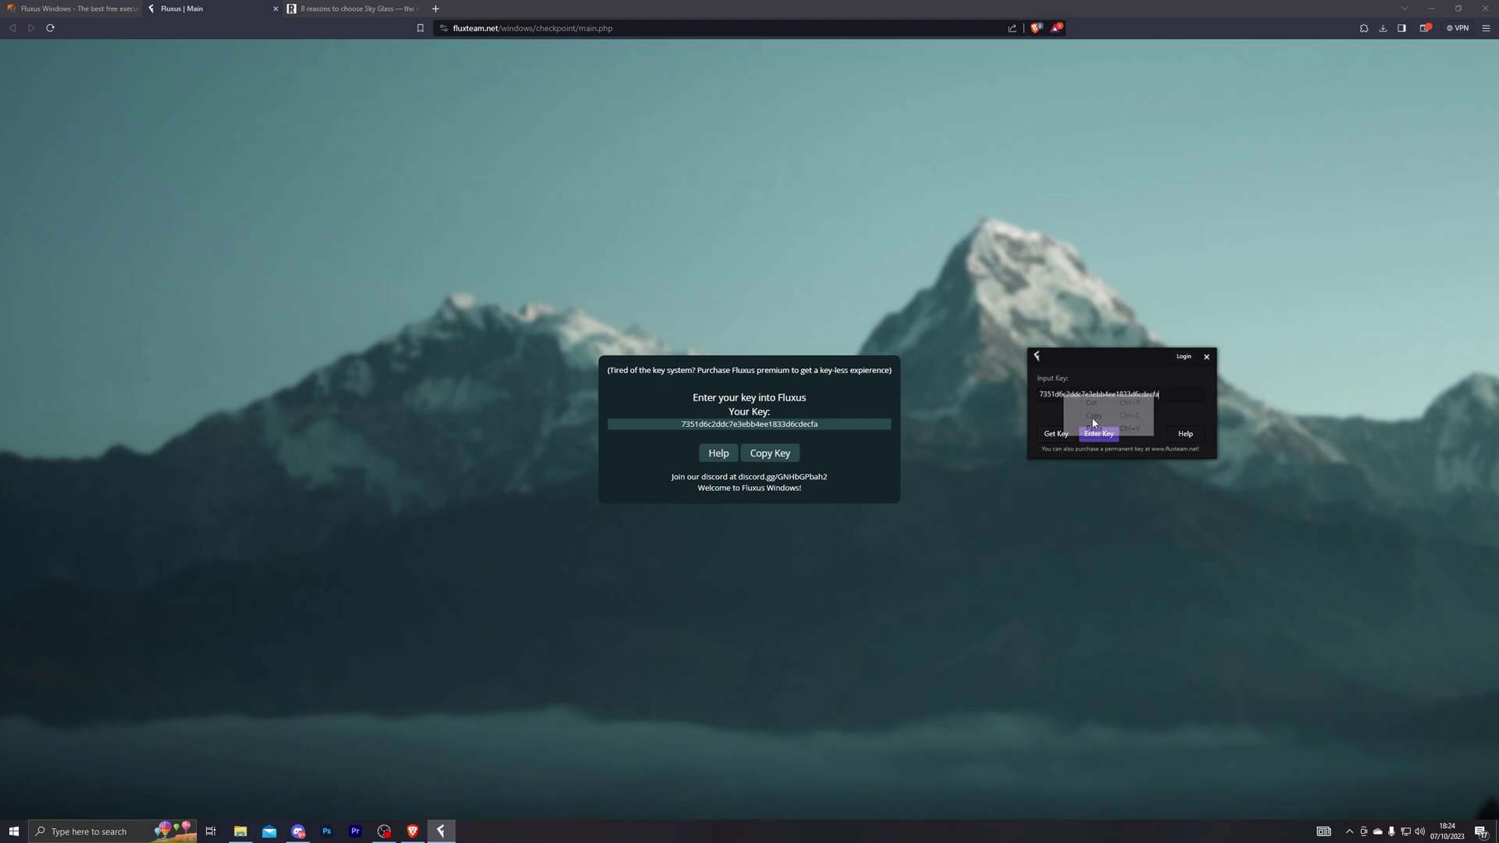
pyautogui.click(1109, 436)
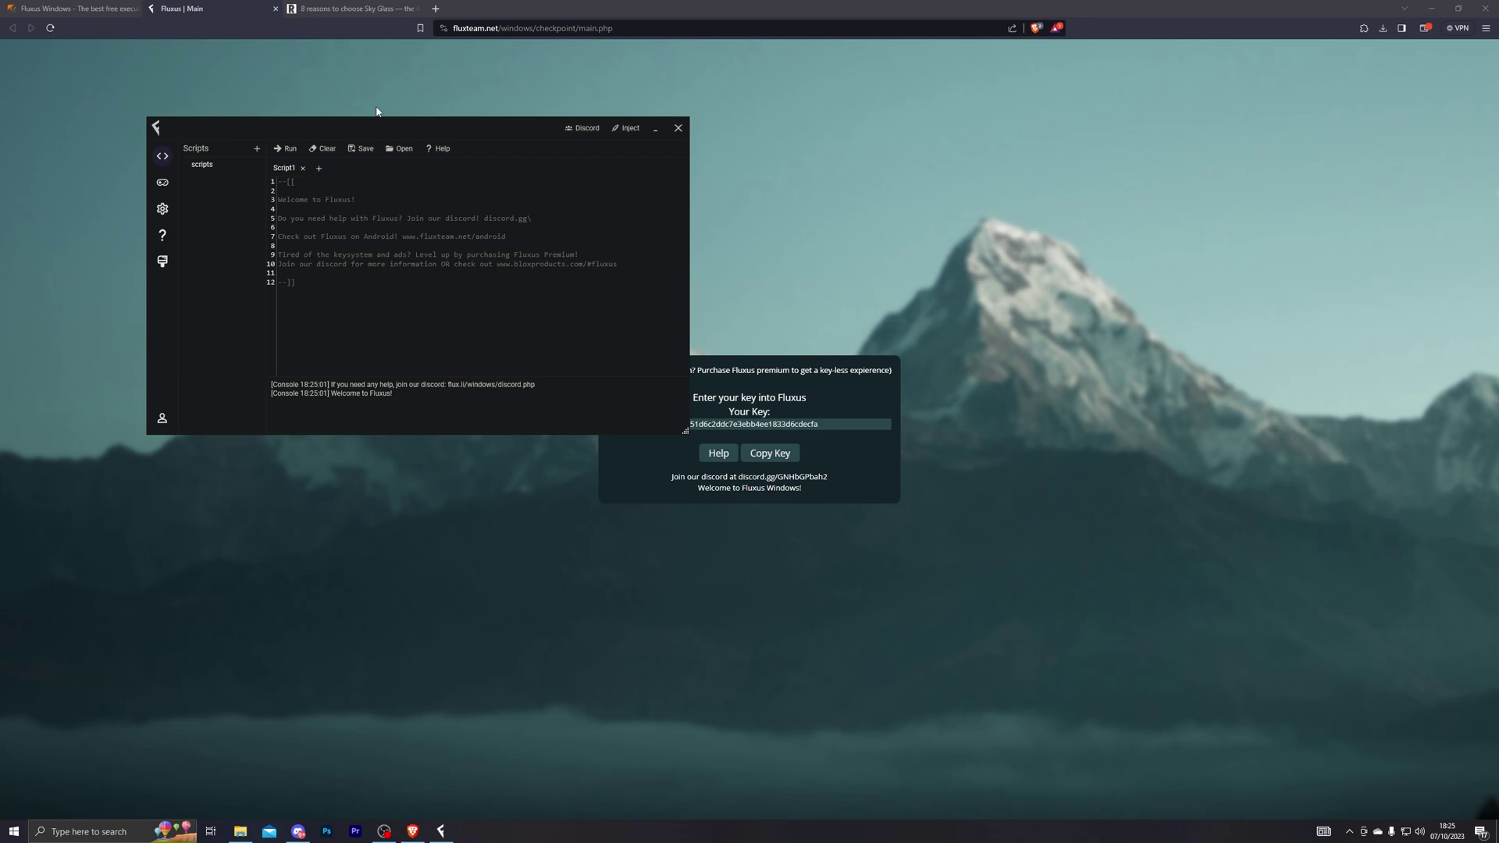
# - Move the Fluxus editor aside and search Start with 'mico' for the Microsoft Store to launch Roblox
pyautogui.moveTo(430, 123); pyautogui.dragTo(733, 210)
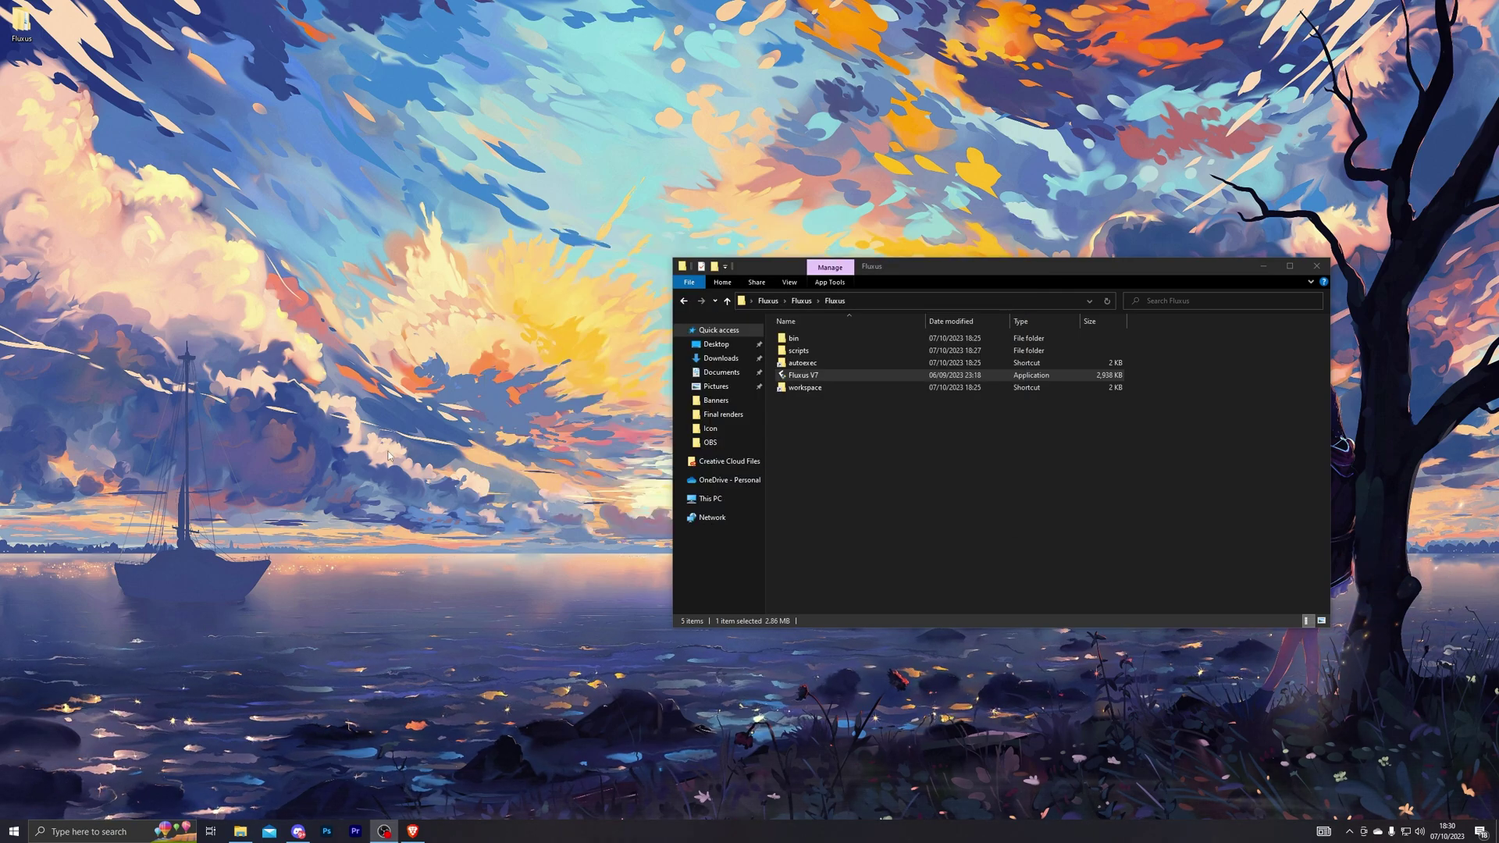
pyautogui.press('super')
pyautogui.write('mico')
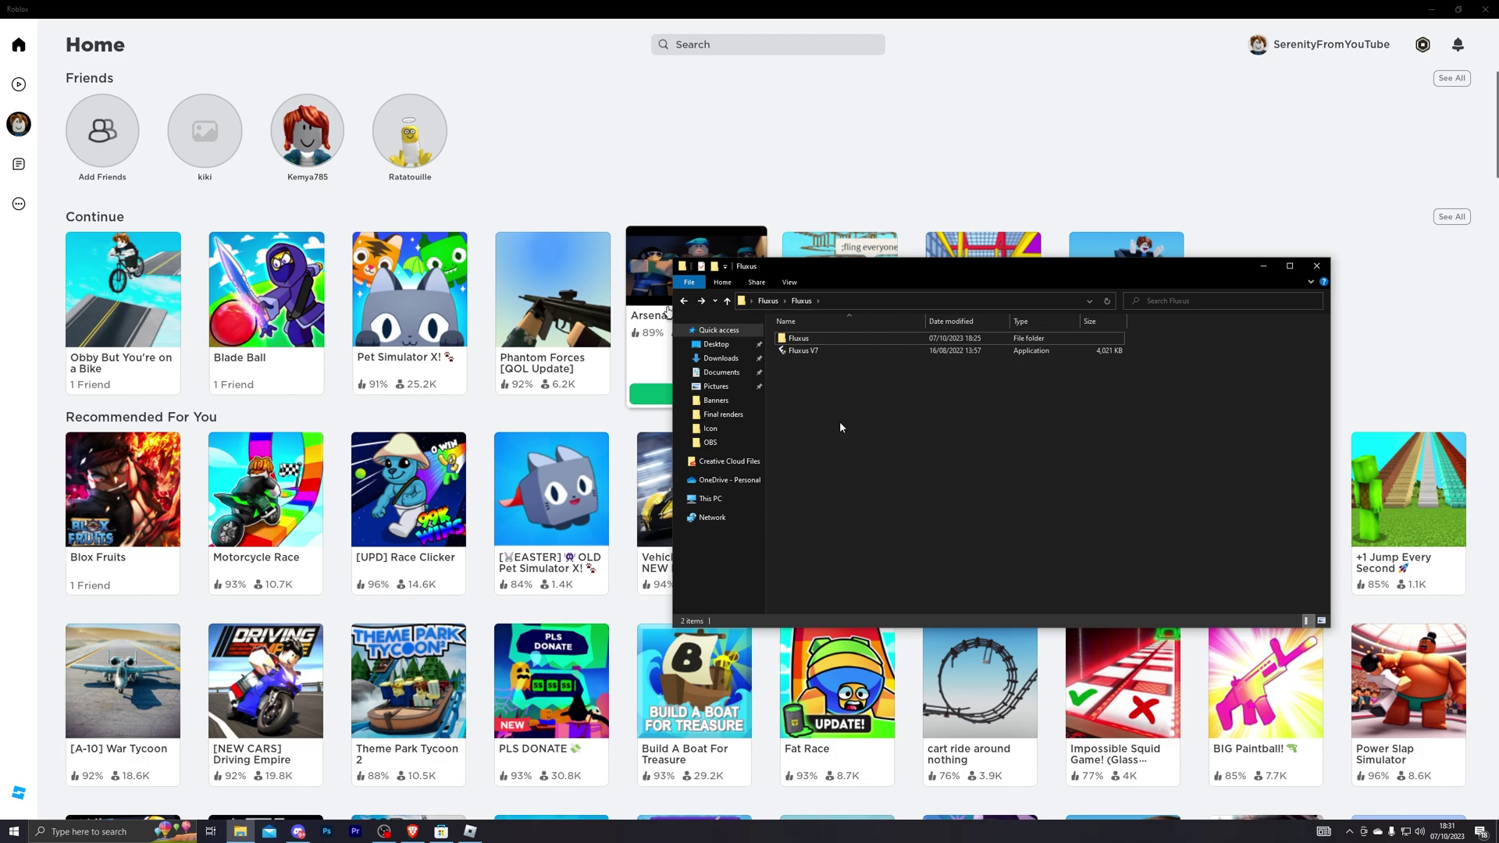
# - Run Fluxus V7.exe from the inner Fluxus folder, approving the UAC prompt
pyautogui.doubleClick(804, 339)
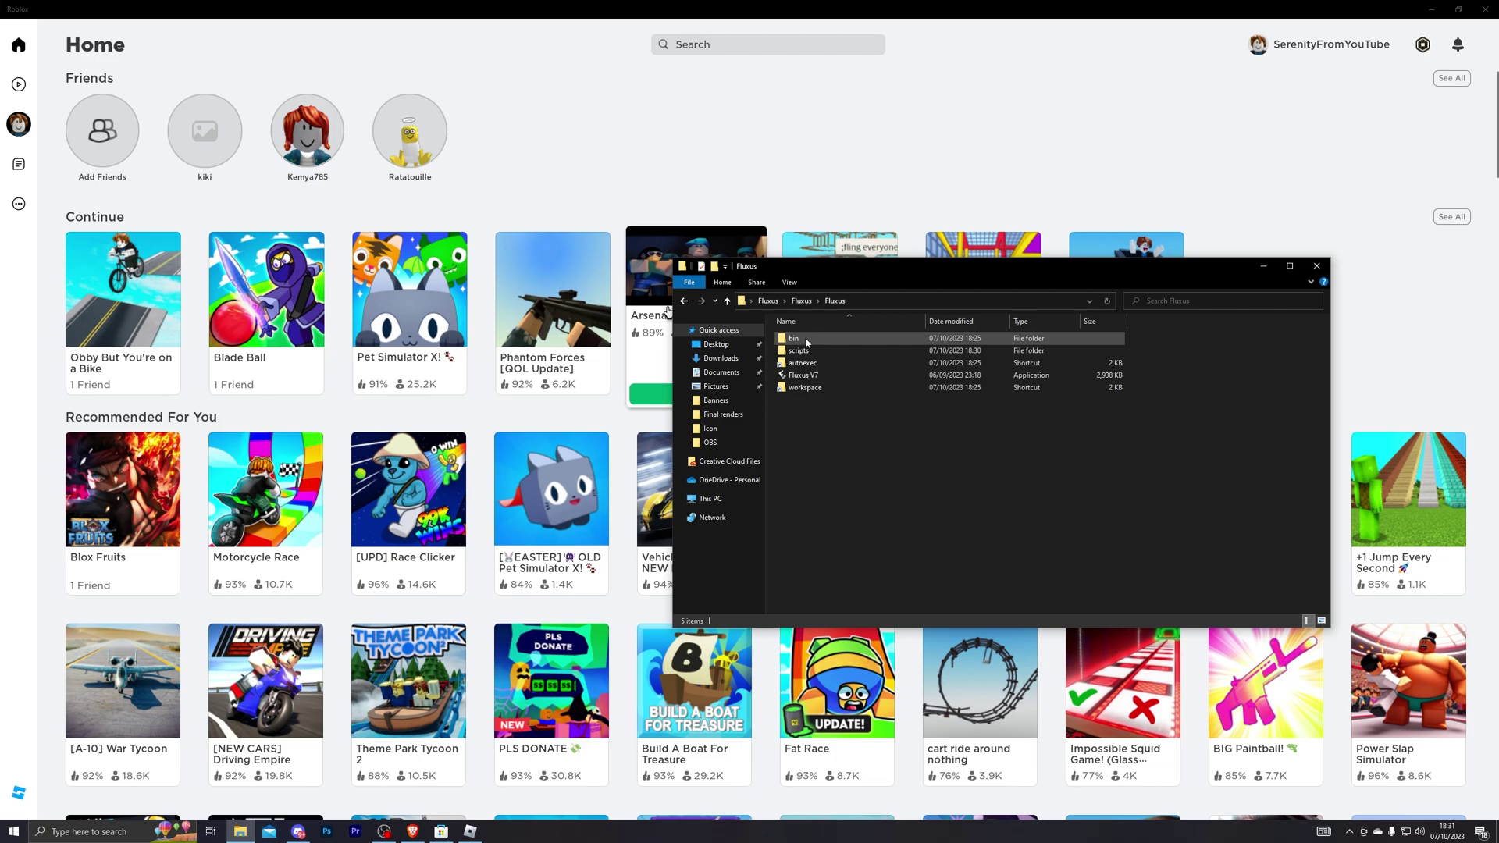
pyautogui.doubleClick(803, 375)
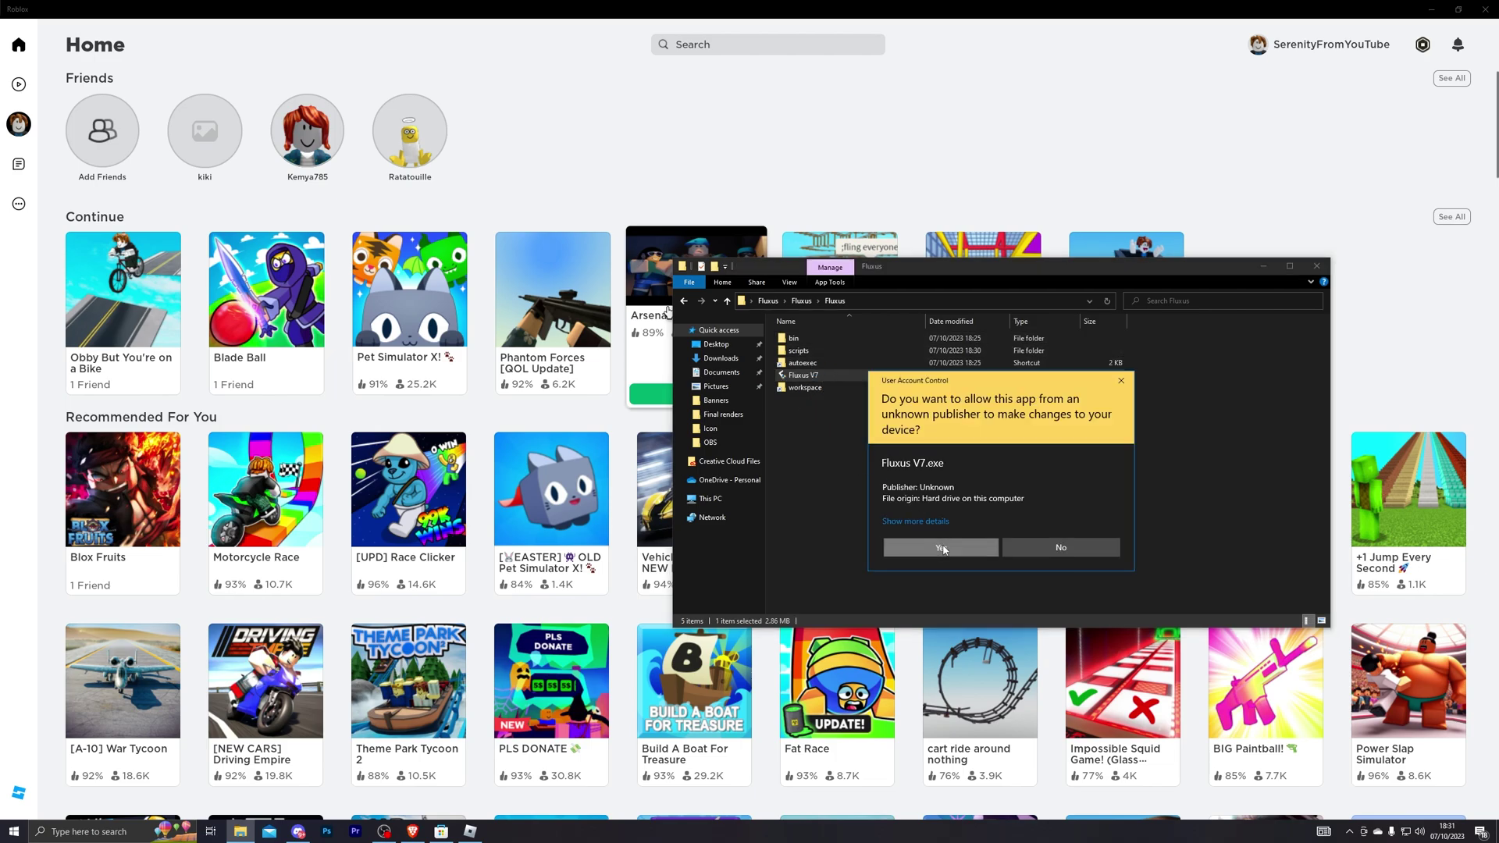
pyautogui.click(941, 547)
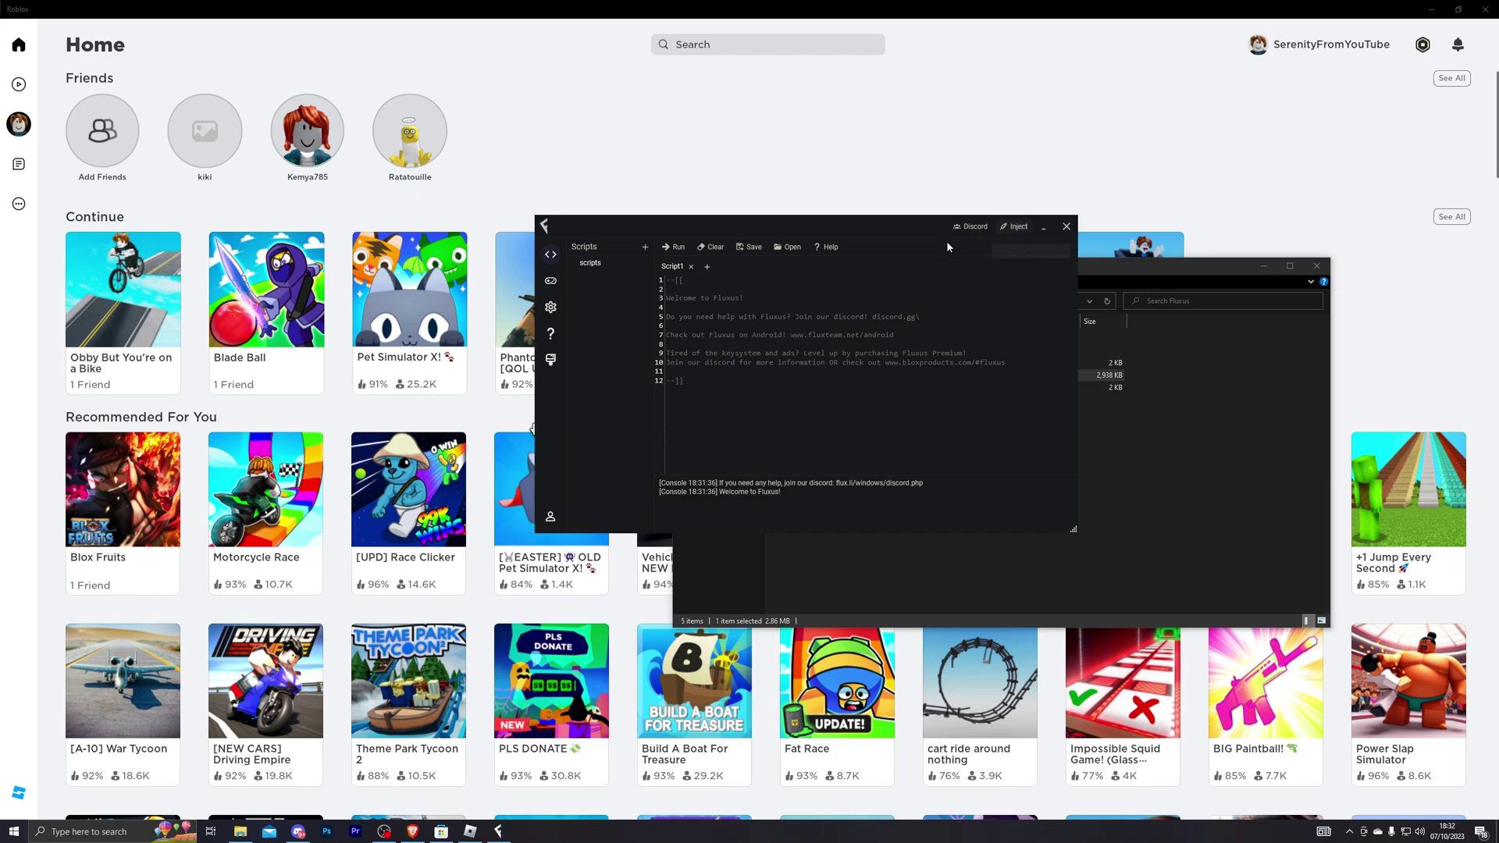
# - Play the bike obby, run the loaded script in Fluxus, then close Fluxus and switch desktops
pyautogui.moveTo(118, 347)
pyautogui.click(133, 394)
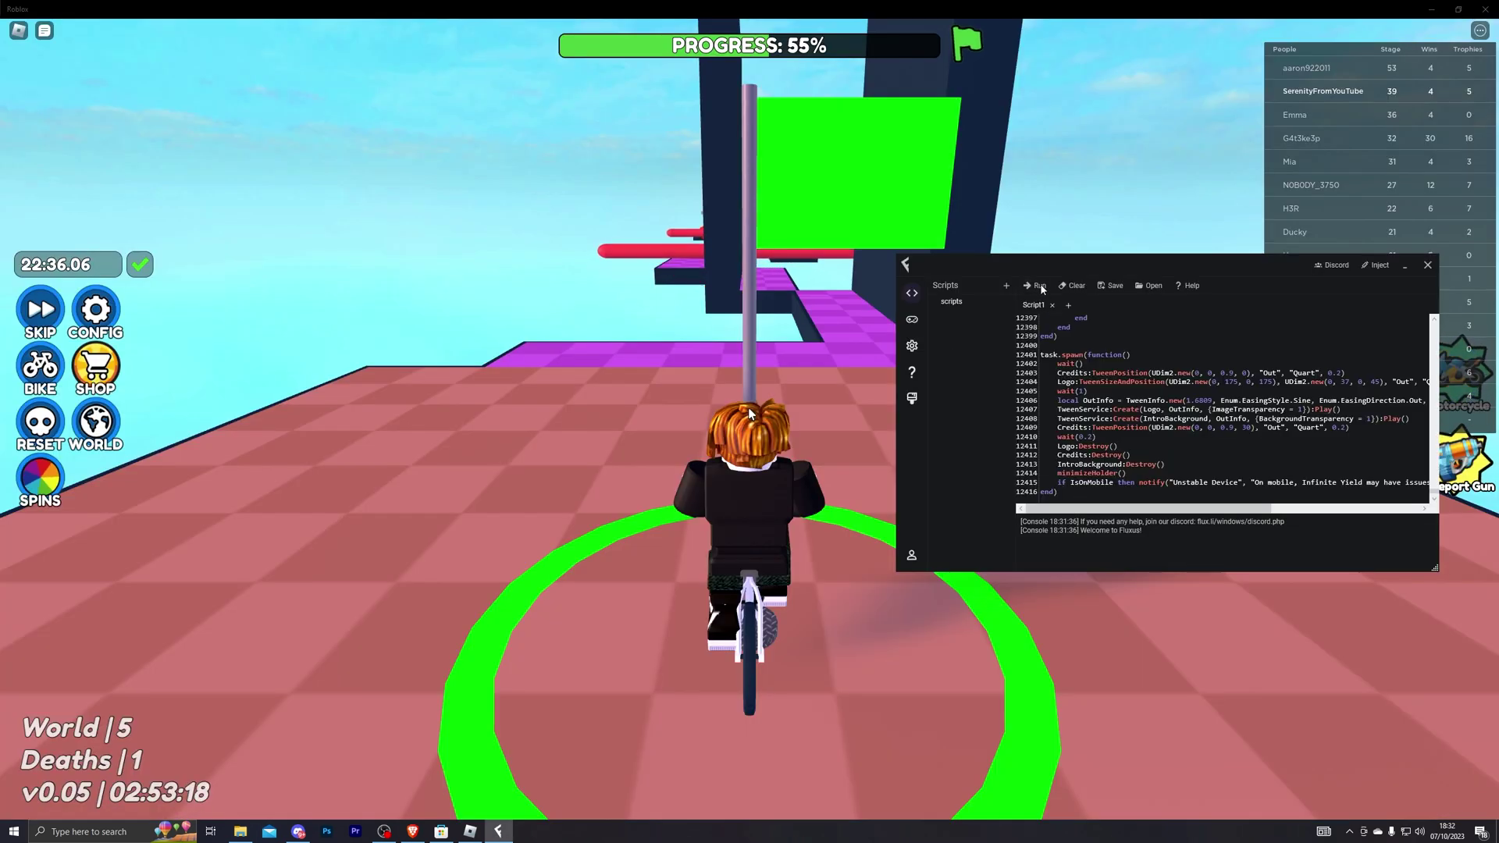
pyautogui.click(1039, 286)
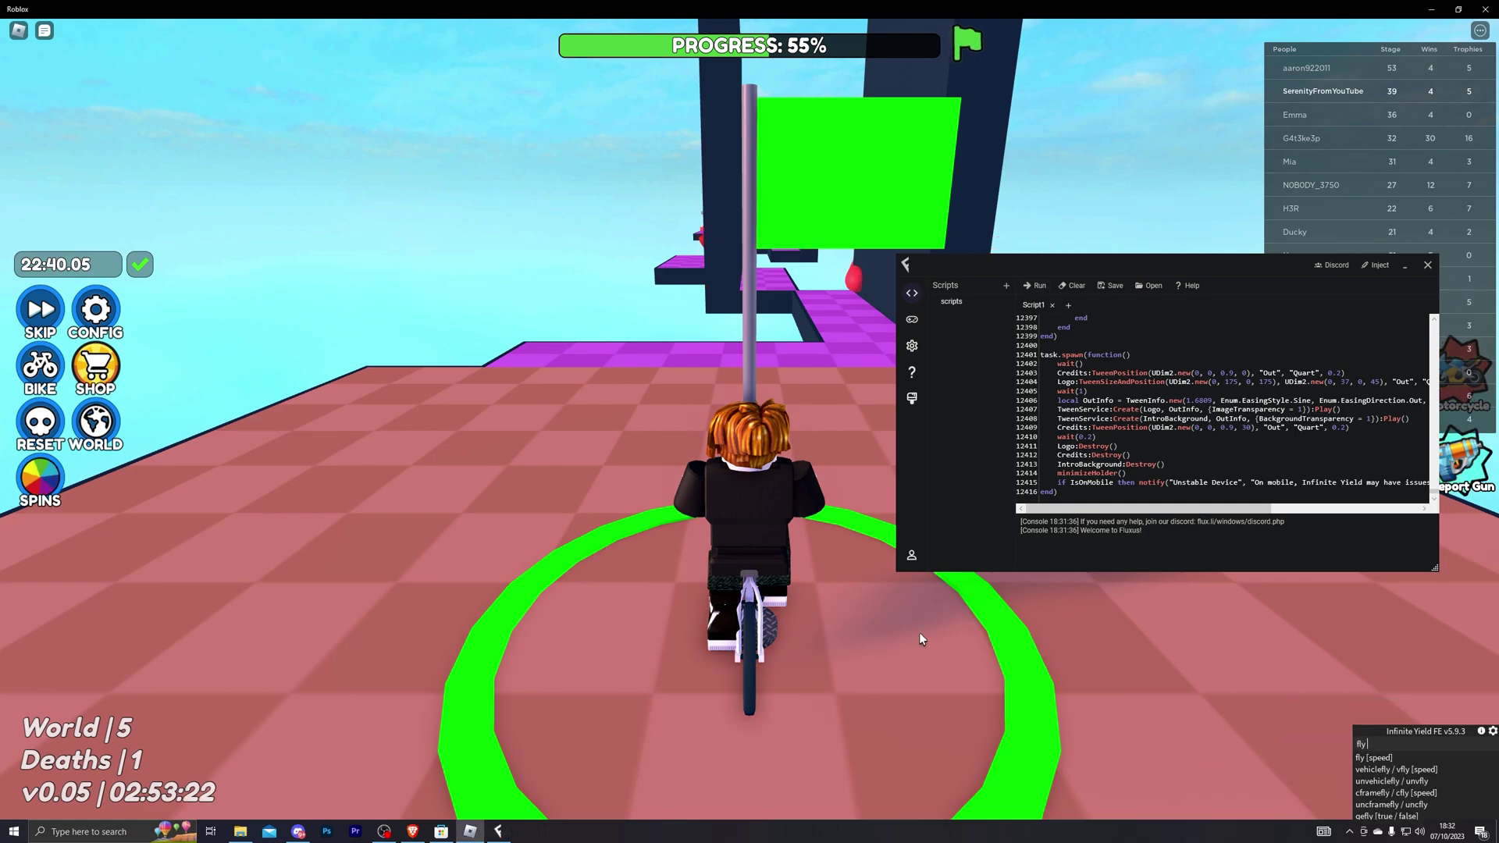
pyautogui.click(1404, 266)
pyautogui.press('ctrl+super+Left')
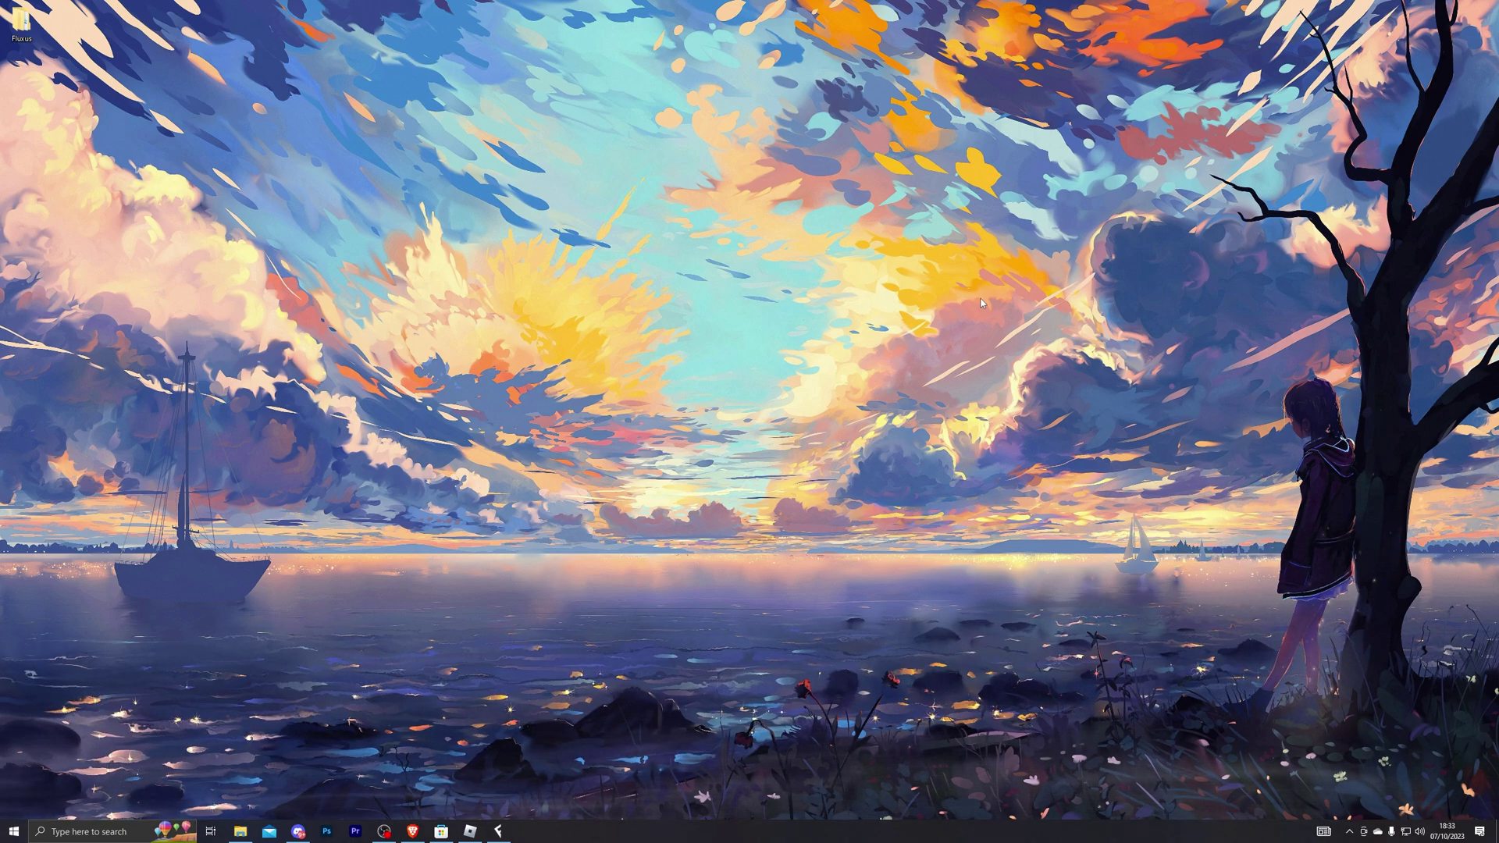
# - Open Task Manager via a 'tas' Start search and expand the Roblox (3) group
pyautogui.press('super')
pyautogui.write('tas')
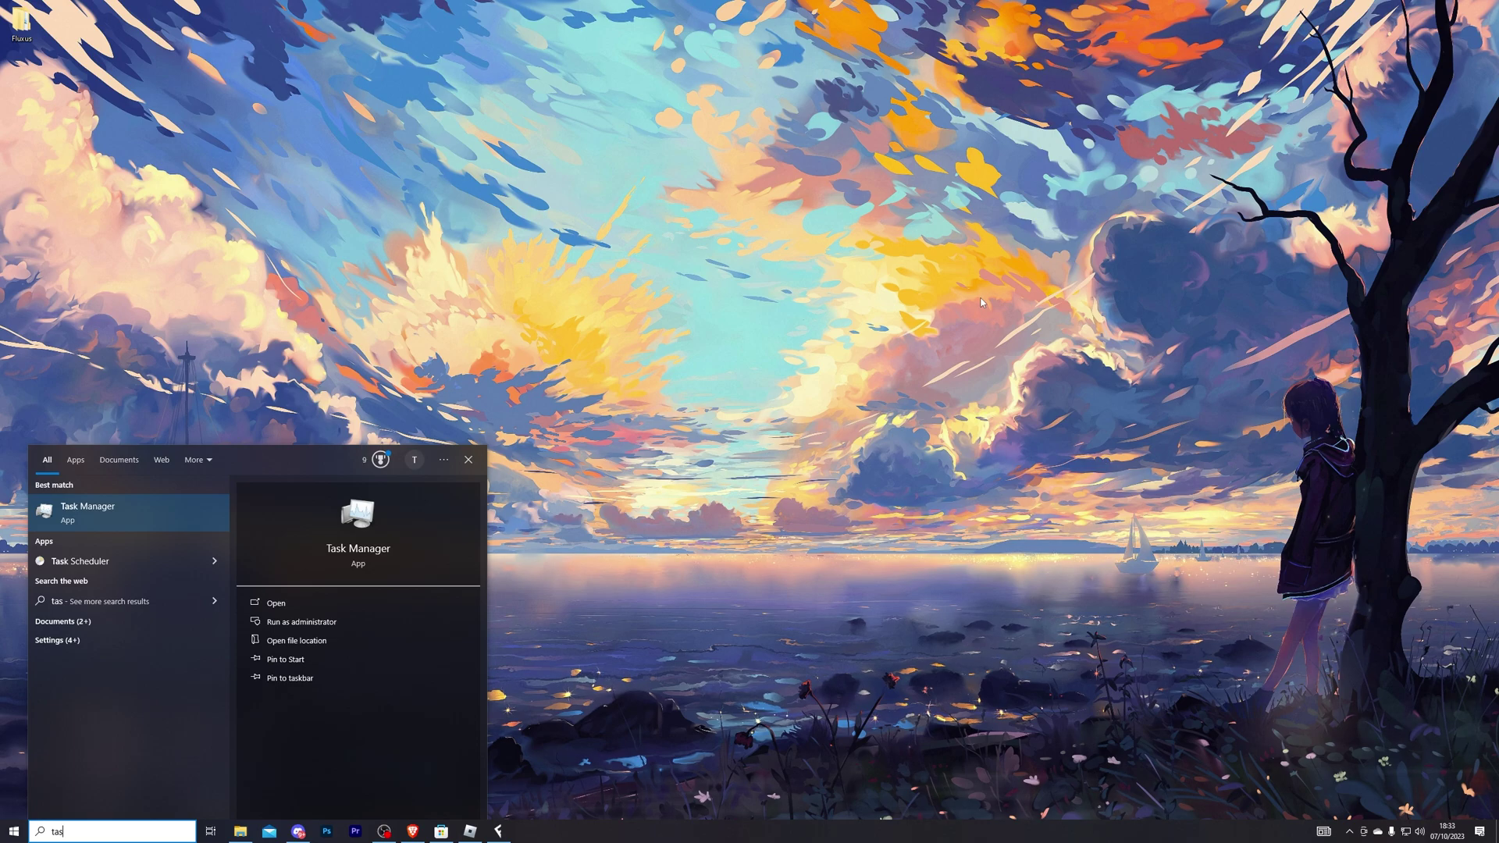
pyautogui.press('Return')
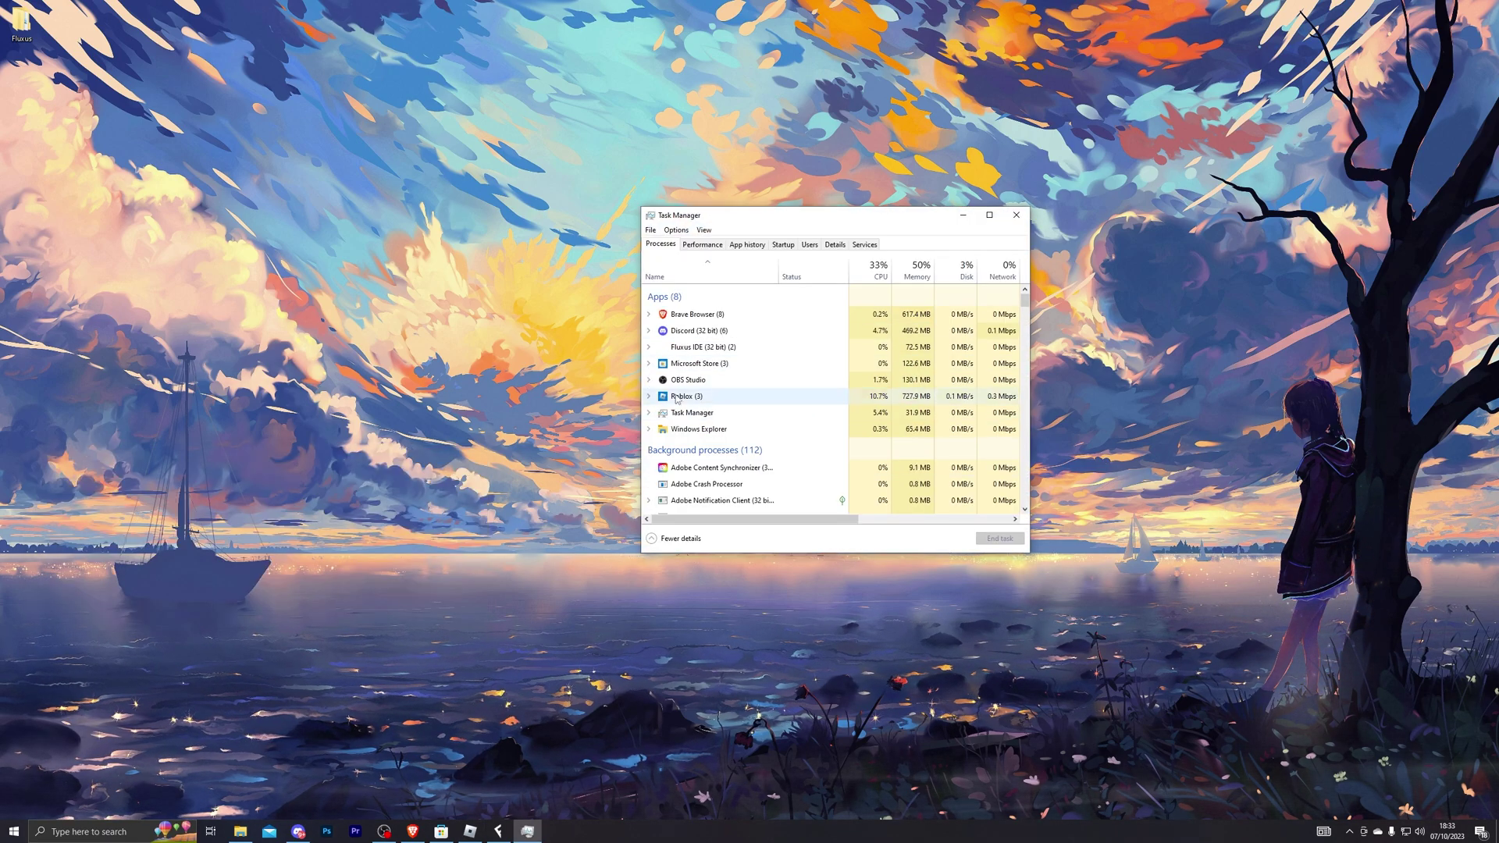
pyautogui.click(649, 397)
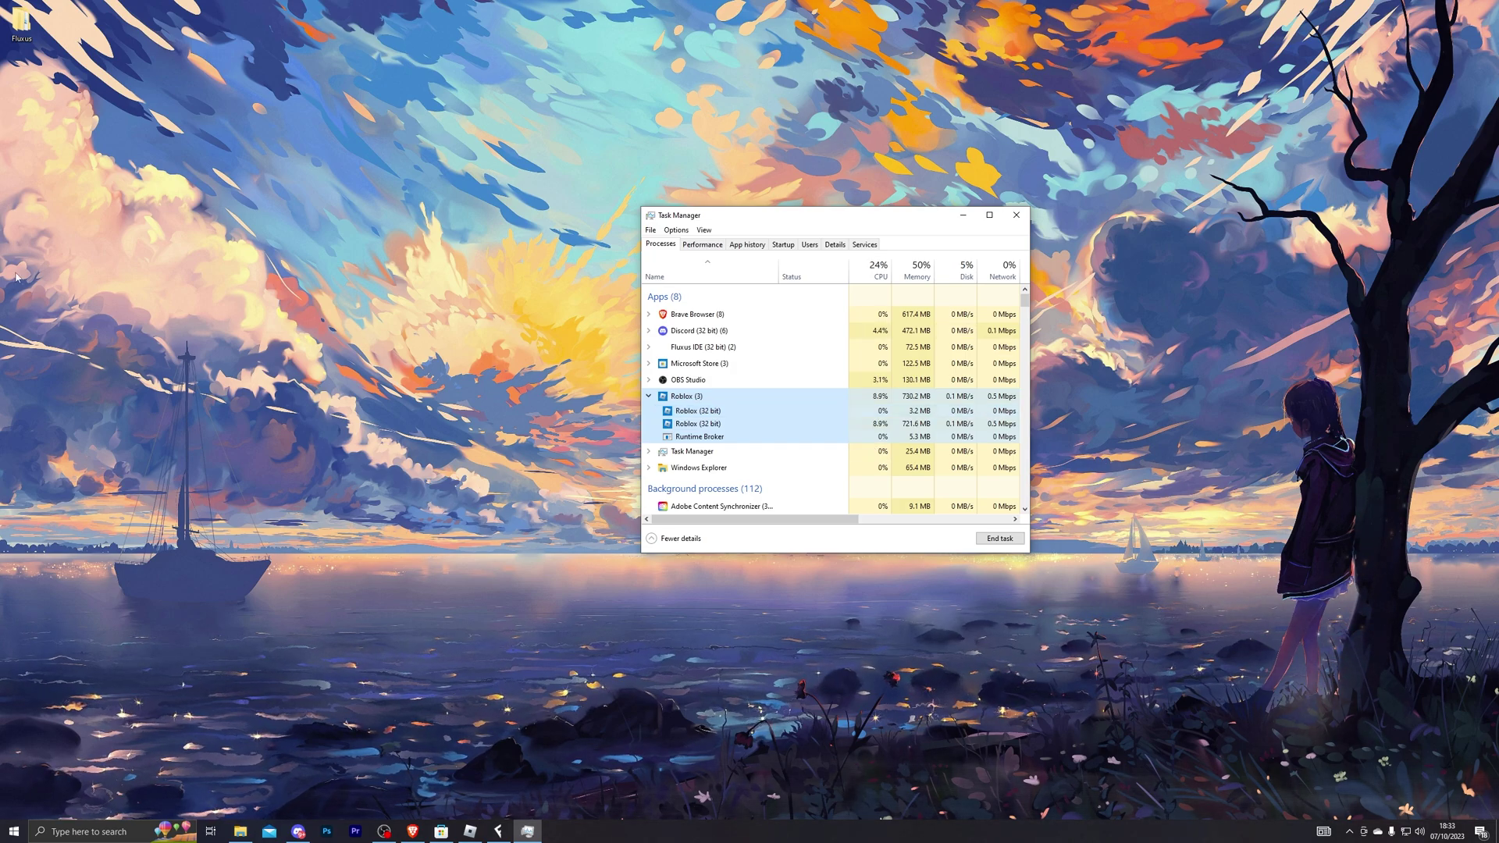
# - Box-select the new RobloxUWP icon on the desktop
pyautogui.moveTo(240, 232); pyautogui.dragTo(344, 336)
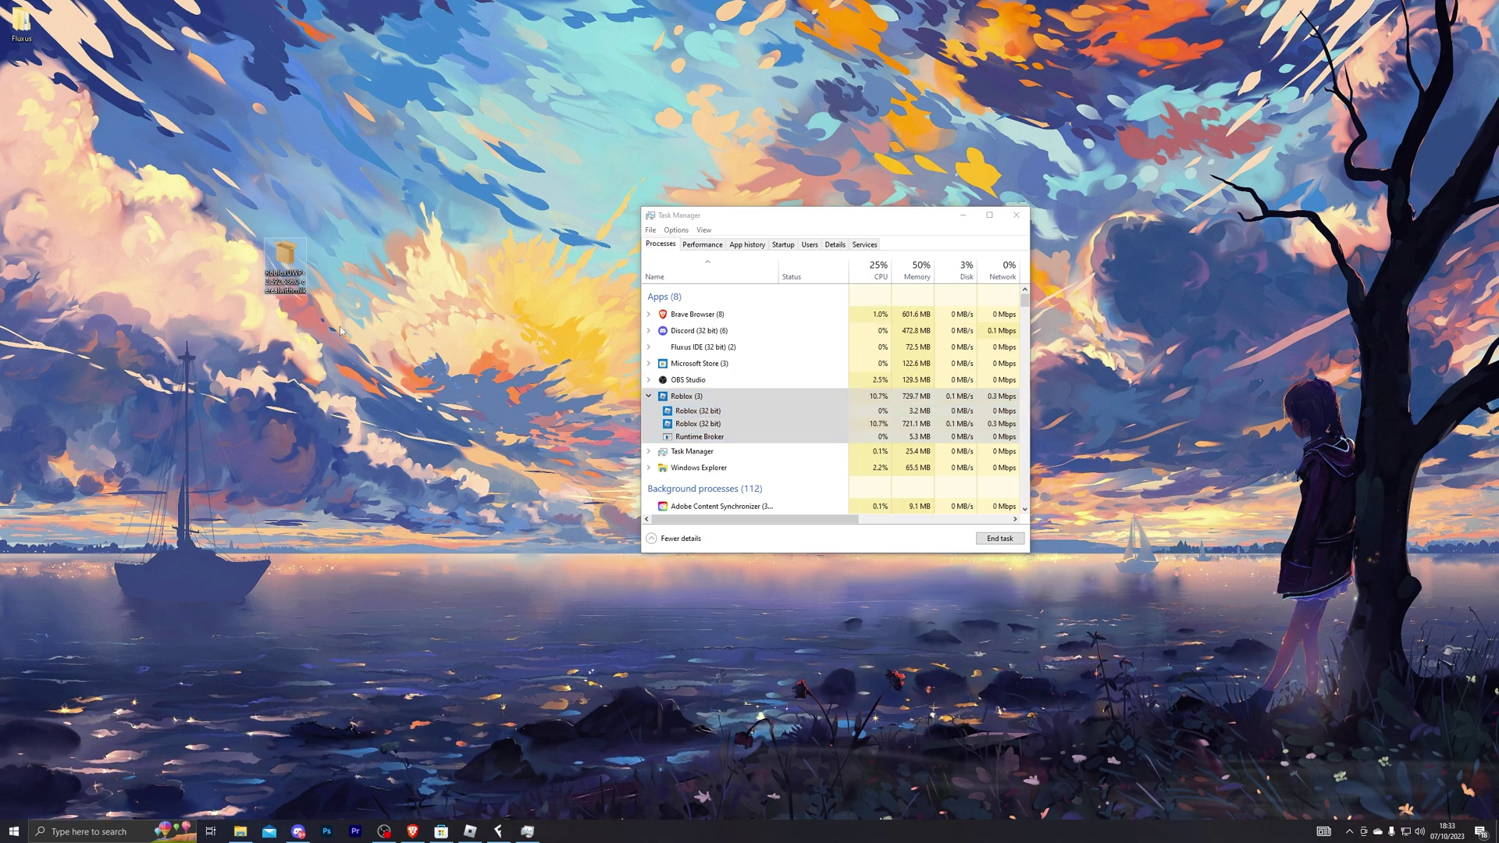
pyautogui.moveTo(240, 232); pyautogui.dragTo(348, 350)
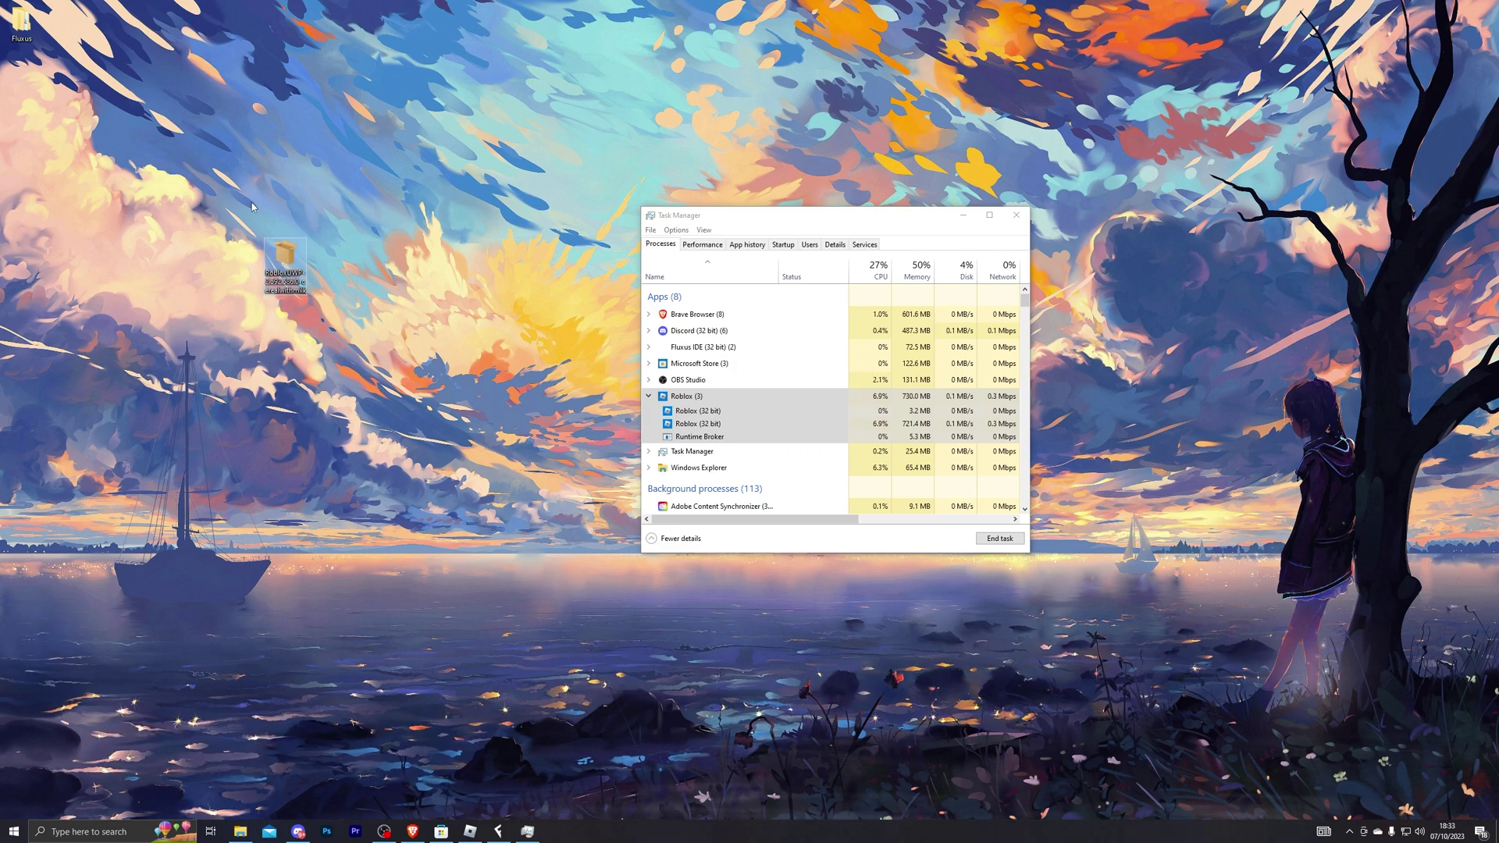
pyautogui.moveTo(222, 209); pyautogui.dragTo(355, 353)
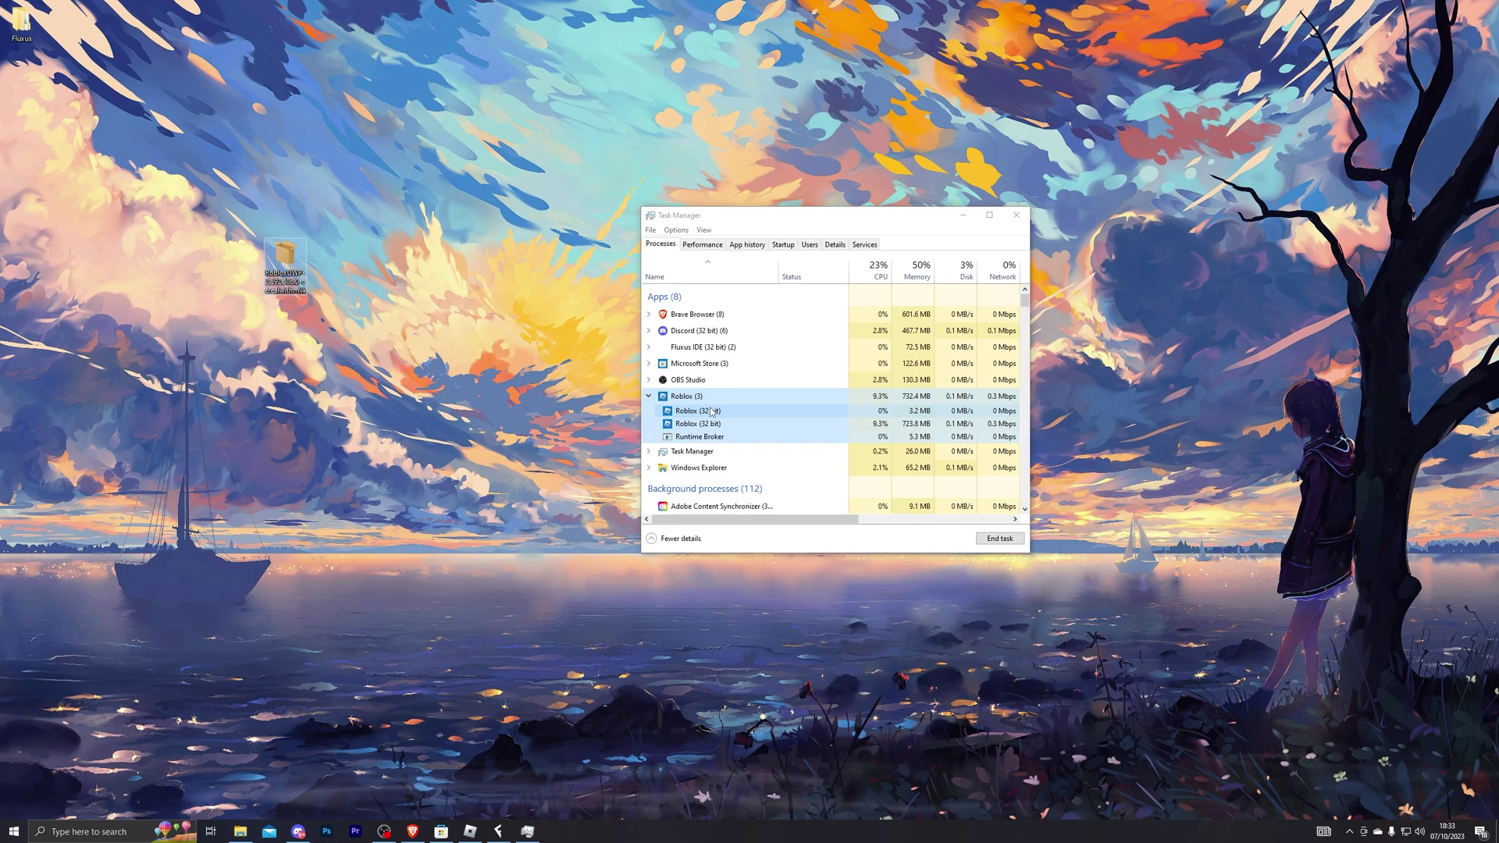
# - Select the two Roblox (32 bit) processes, then bring the Roblox game back to the front
pyautogui.click(713, 412)
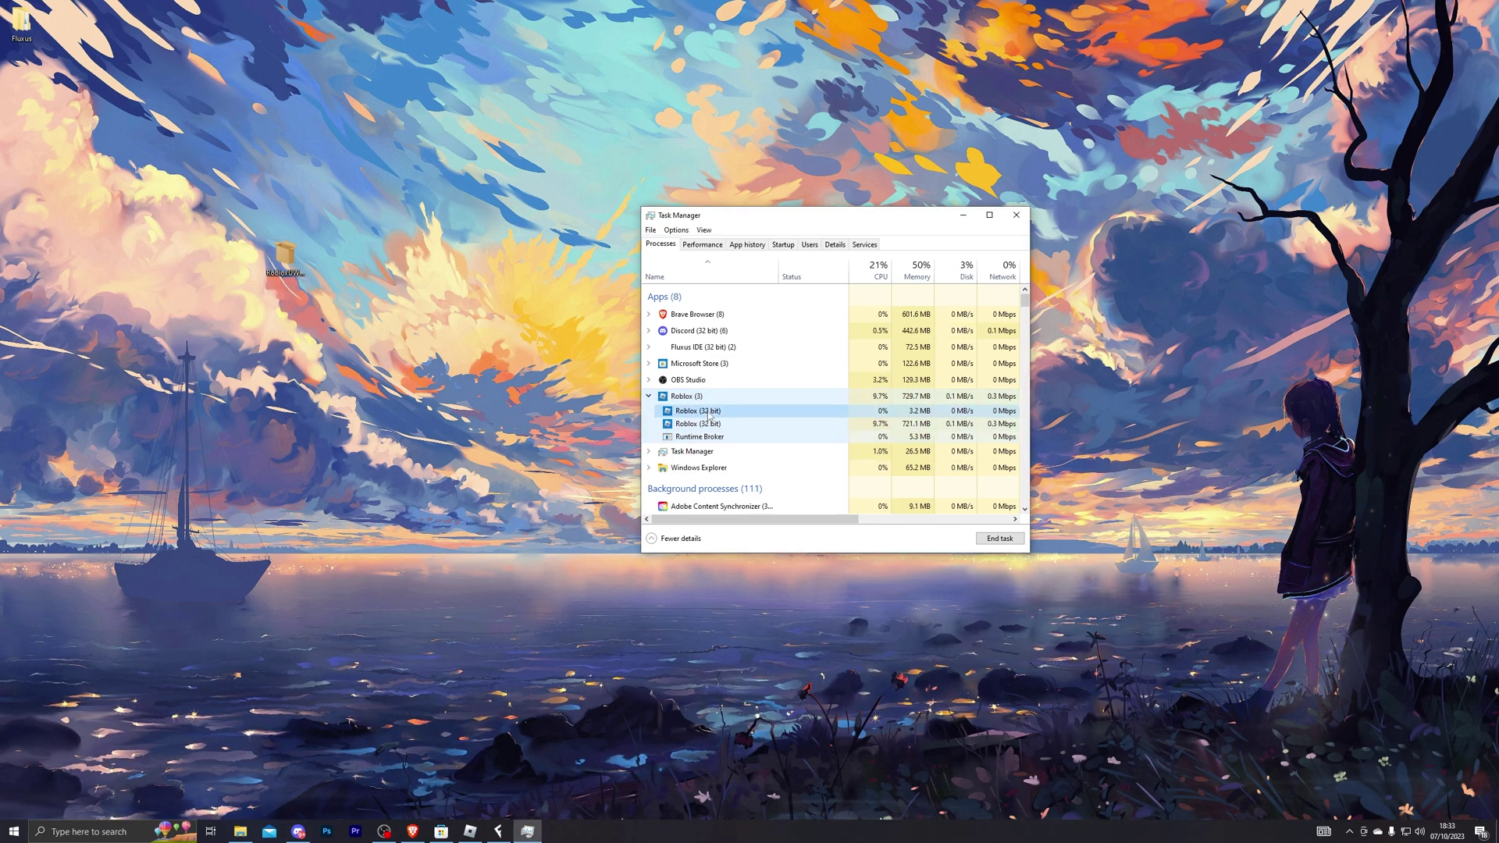
pyautogui.click(719, 413)
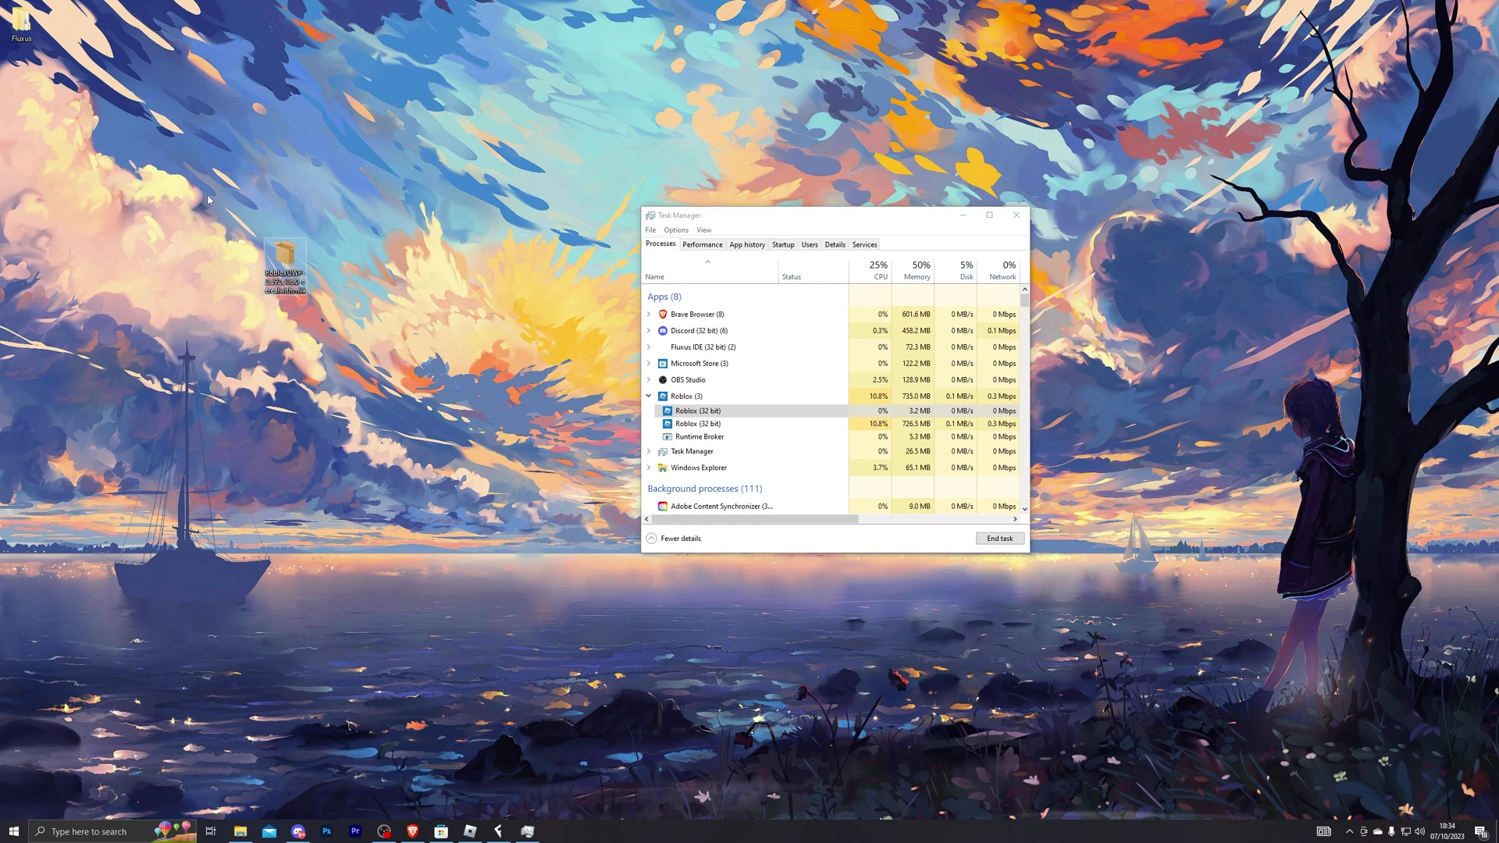
pyautogui.click(691, 424)
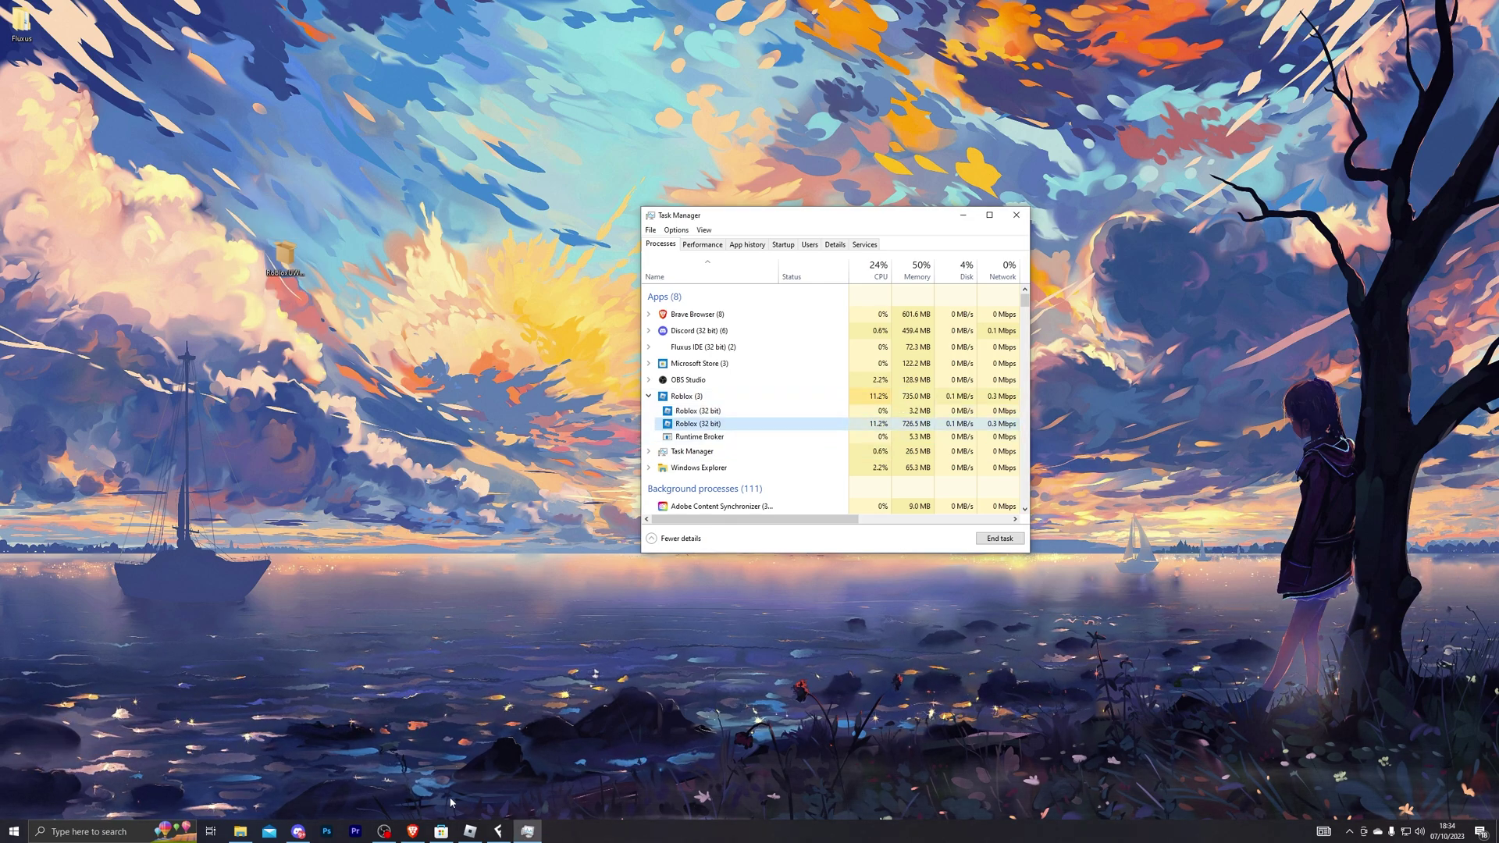
pyautogui.click(470, 831)
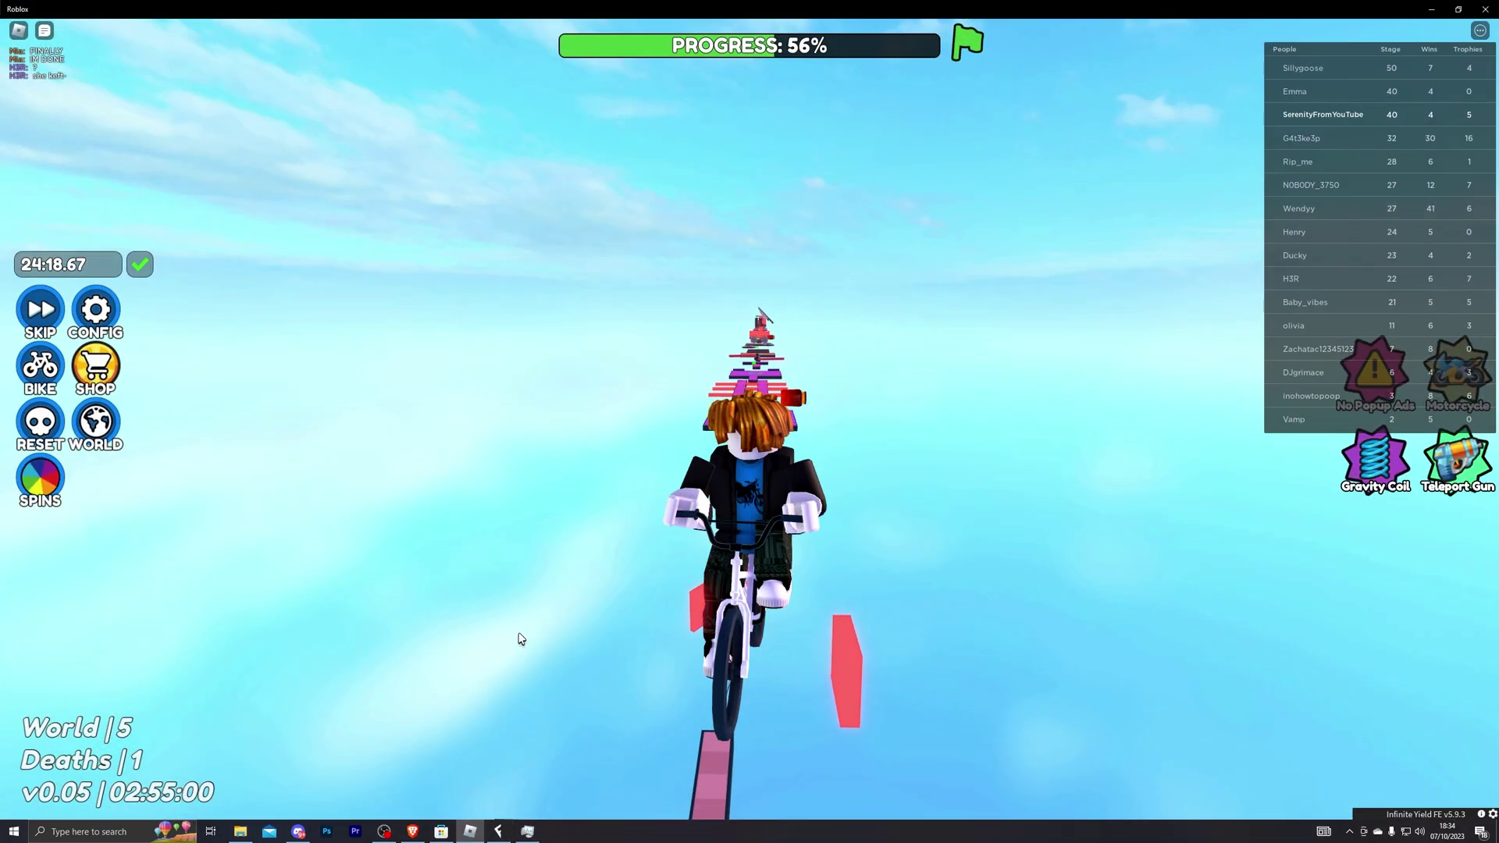